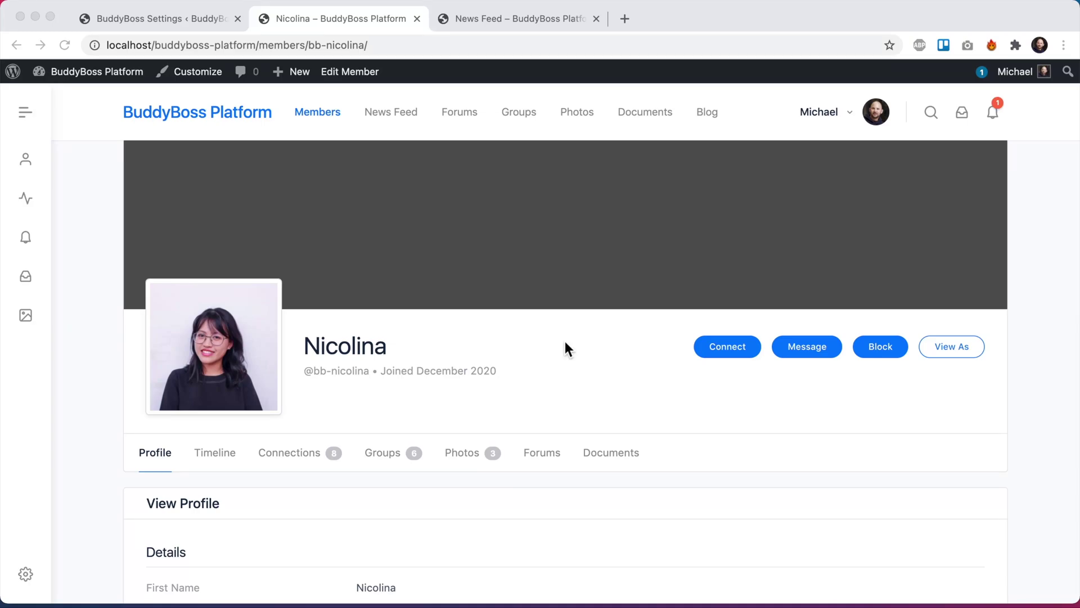
- Open the member's Block confirmation and cancel it without blocking
click(565, 341)
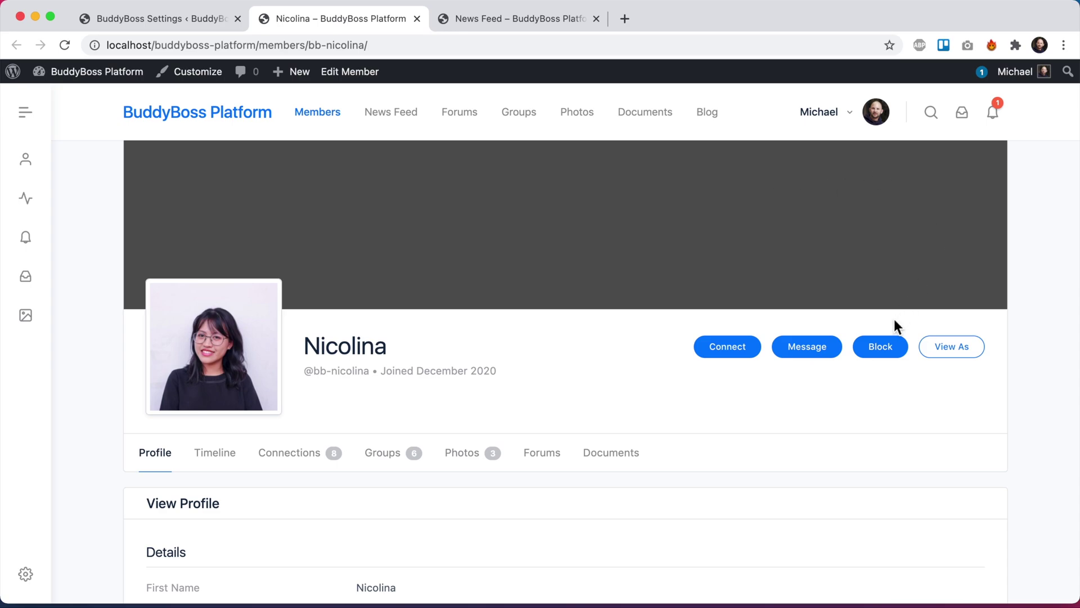
click(882, 352)
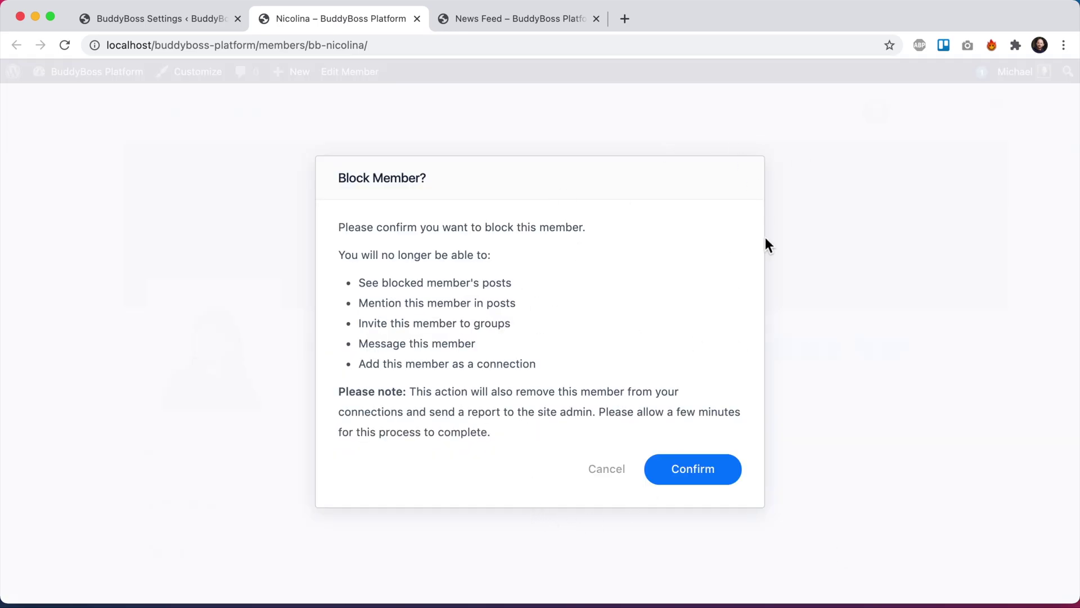
click(605, 470)
- Open the Report form on the first News Feed post, cancel it, and return to the profile
click(484, 24)
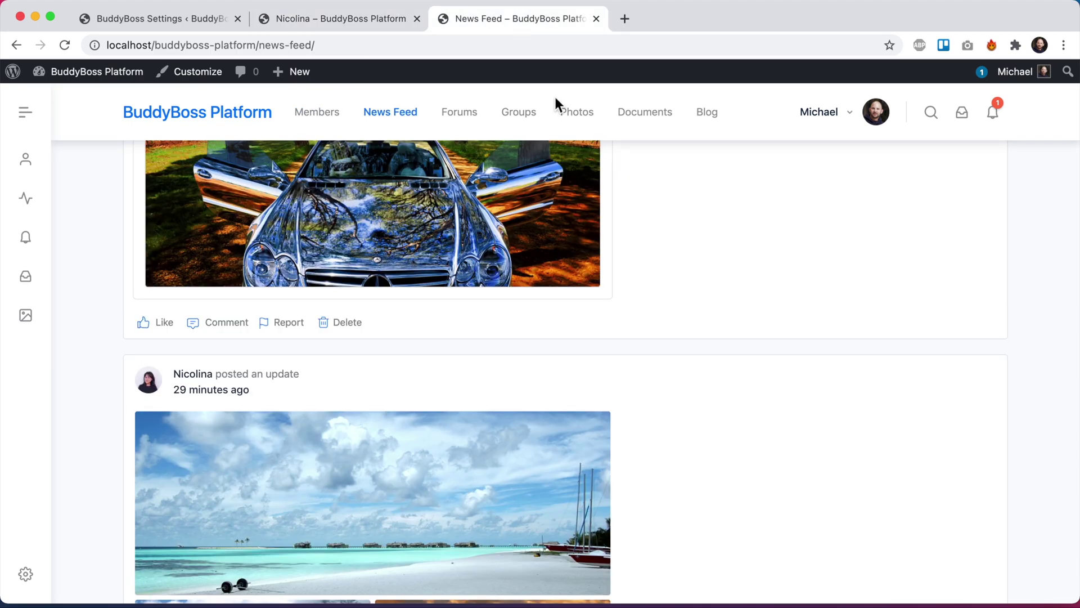
scroll(473, 439, down, 1)
click(287, 274)
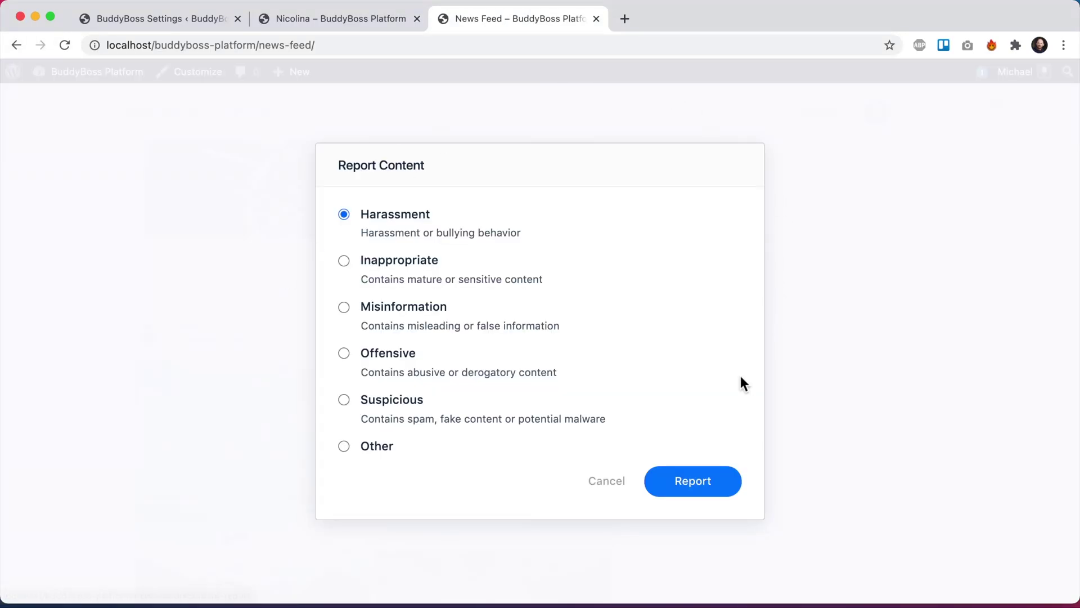
click(610, 484)
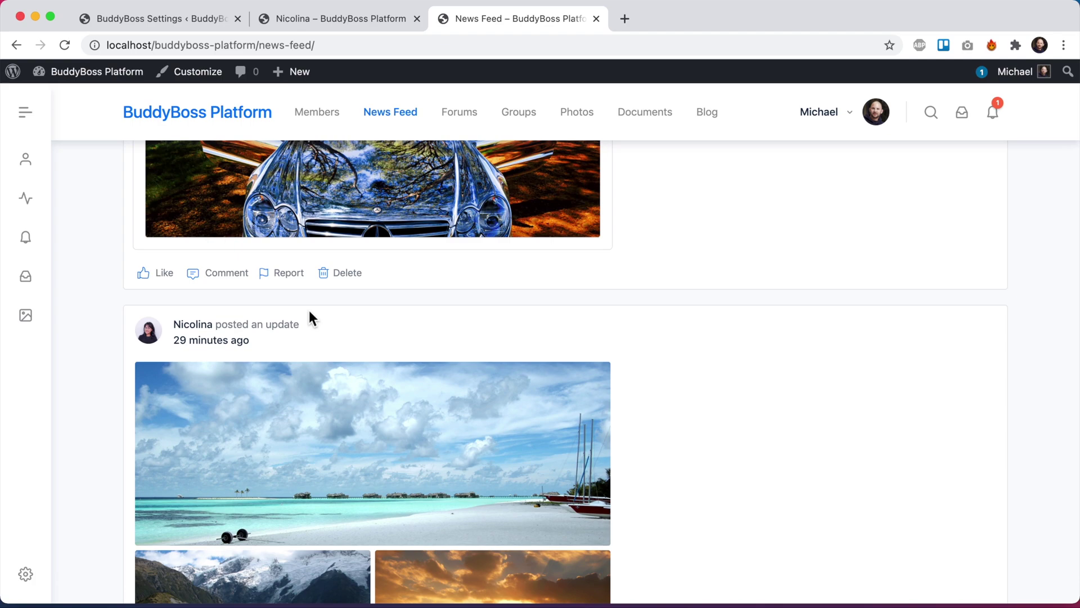
click(355, 23)
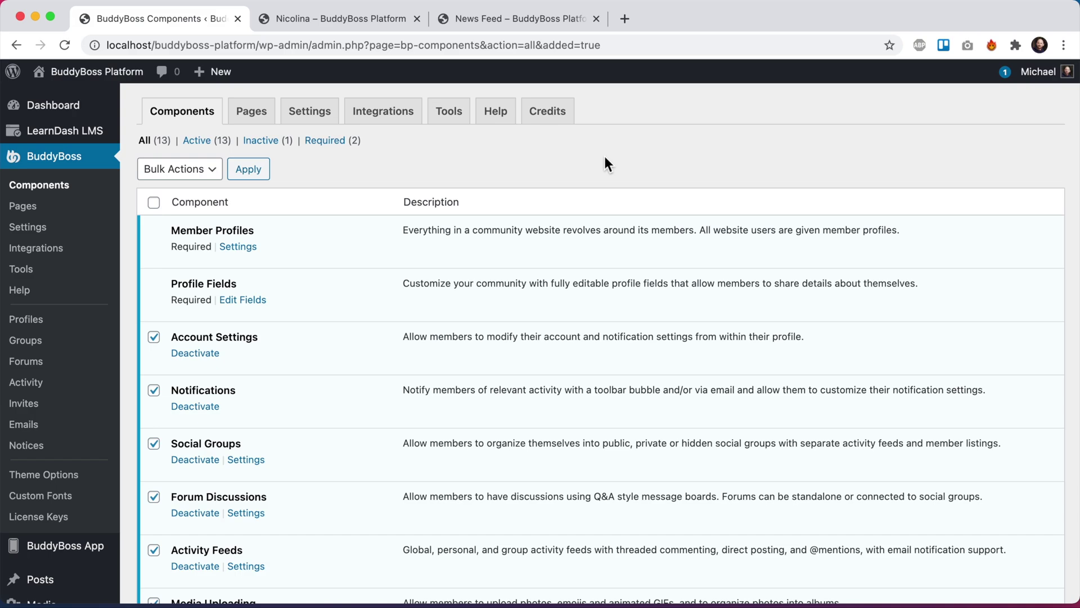
- Activate the Moderation component in the Components list and open its Settings page
scroll(604, 163, down, 10)
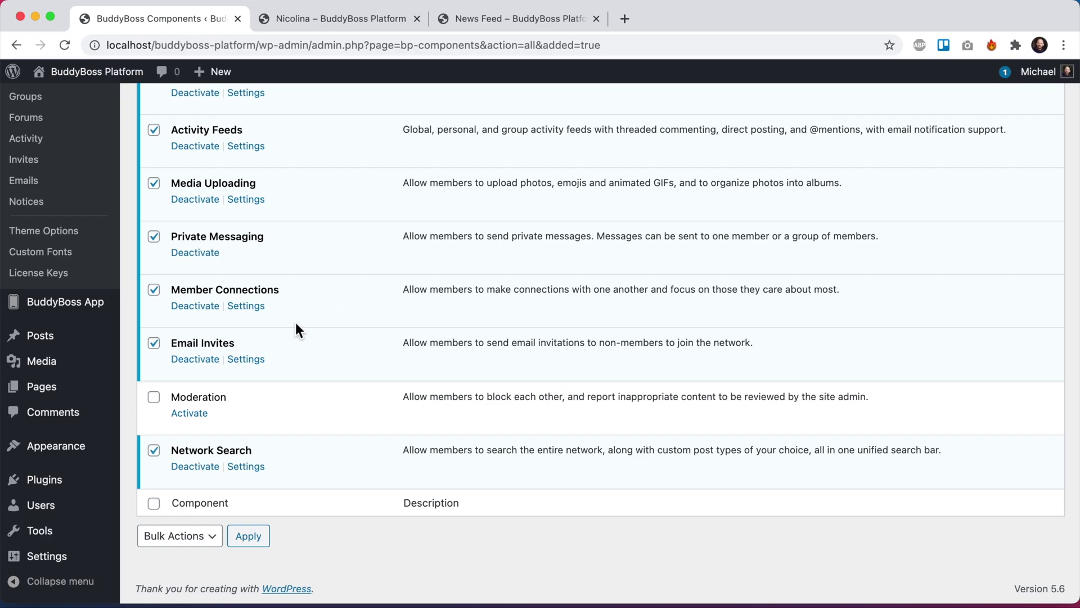
scroll(336, 352, up, 10)
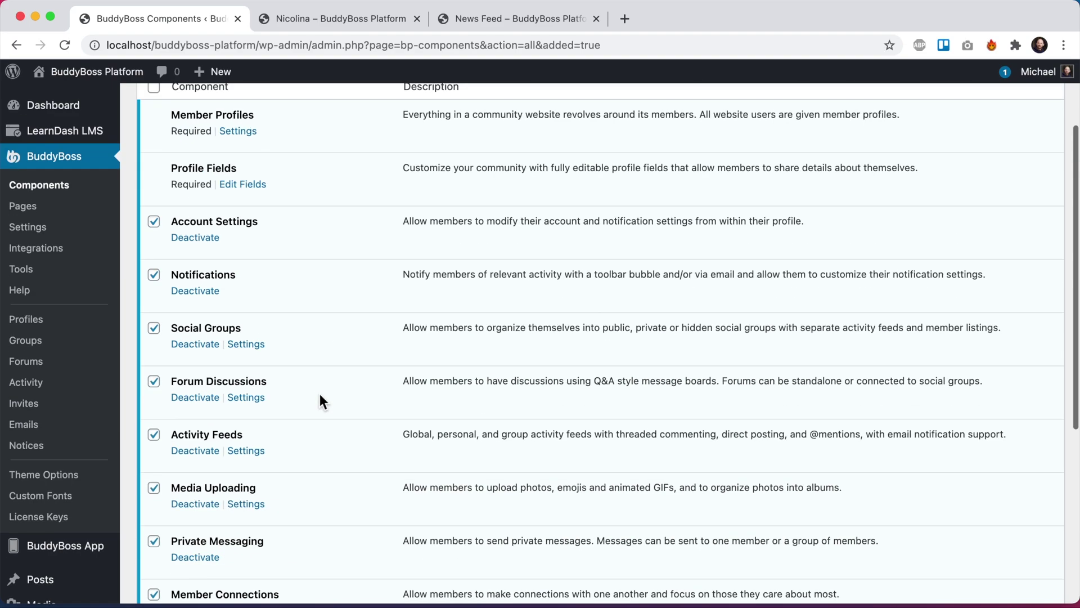
scroll(339, 422, down, 10)
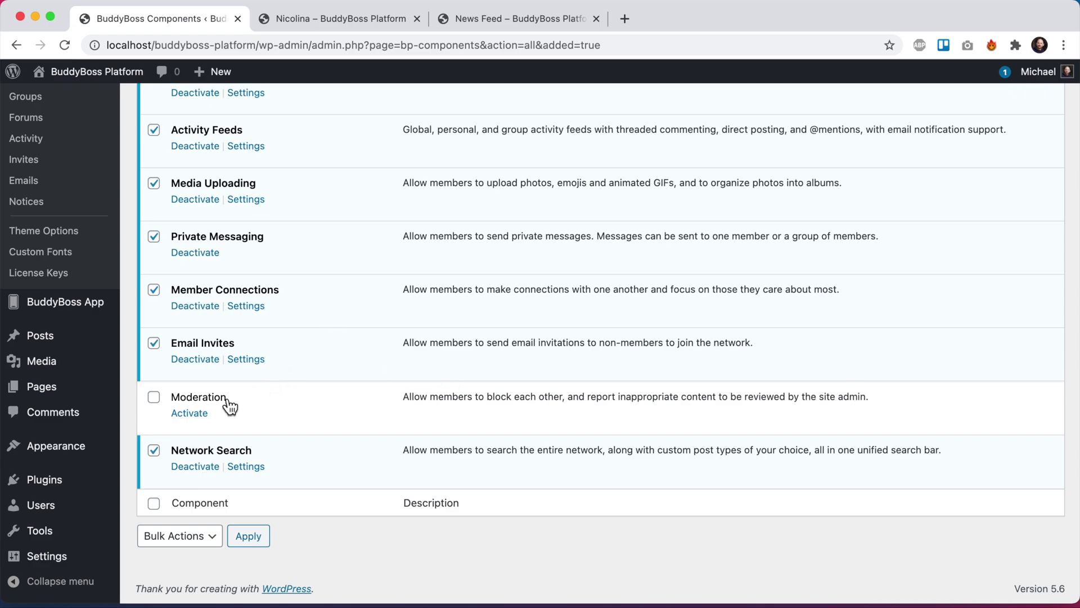
click(198, 414)
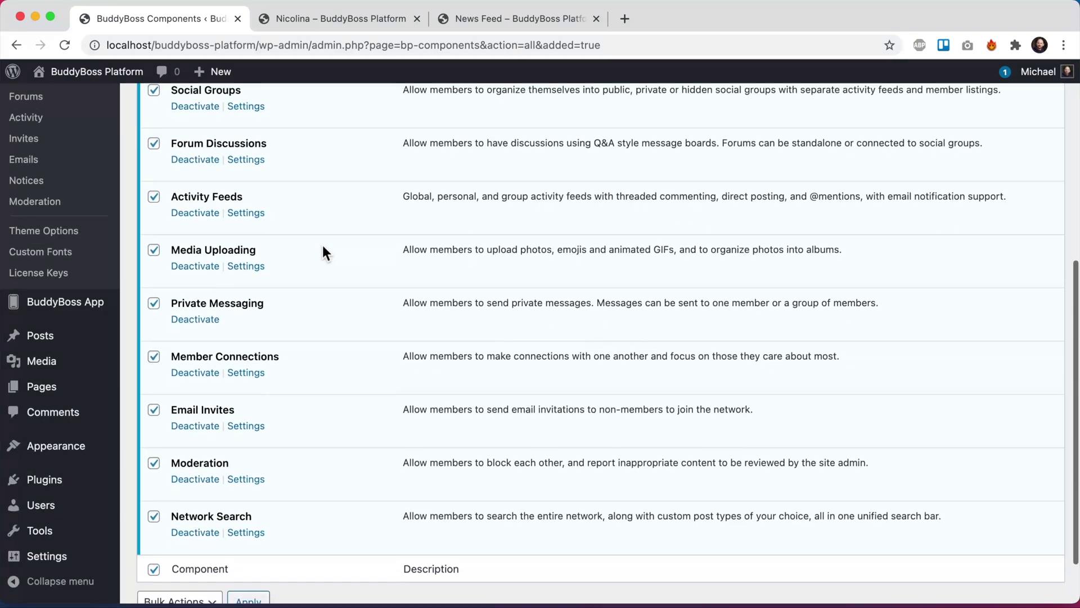
click(246, 413)
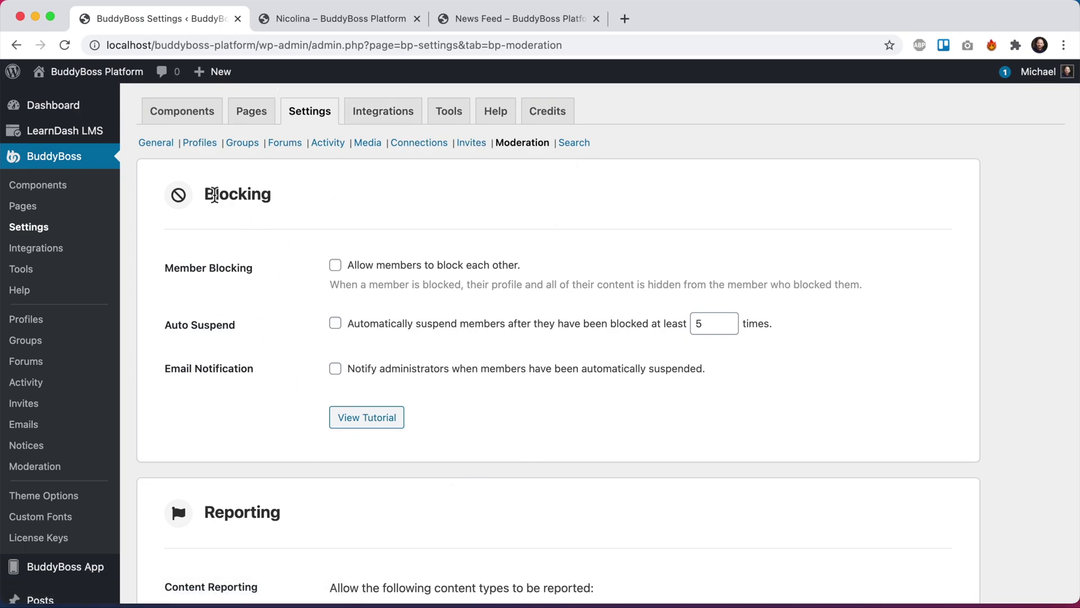
- Tick 'Allow members to block each other' and save the Moderation settings
scroll(278, 301, down, 5)
scroll(292, 214, up, 5)
click(338, 268)
scroll(400, 274, down, 15)
click(177, 525)
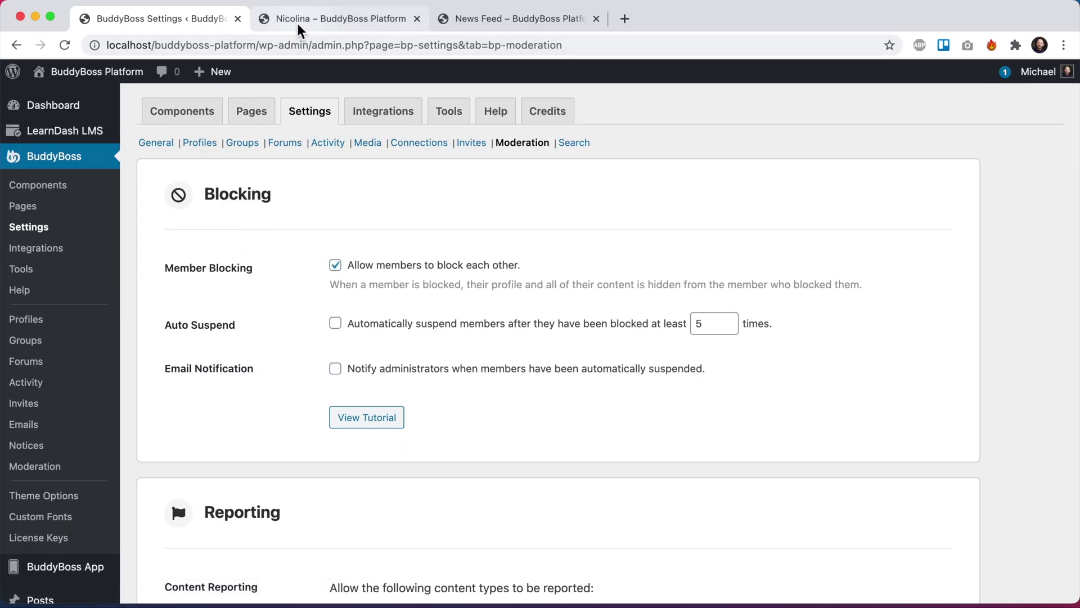
- Reload the member's profile to pick up blocking, then go back to the Moderation settings
click(297, 20)
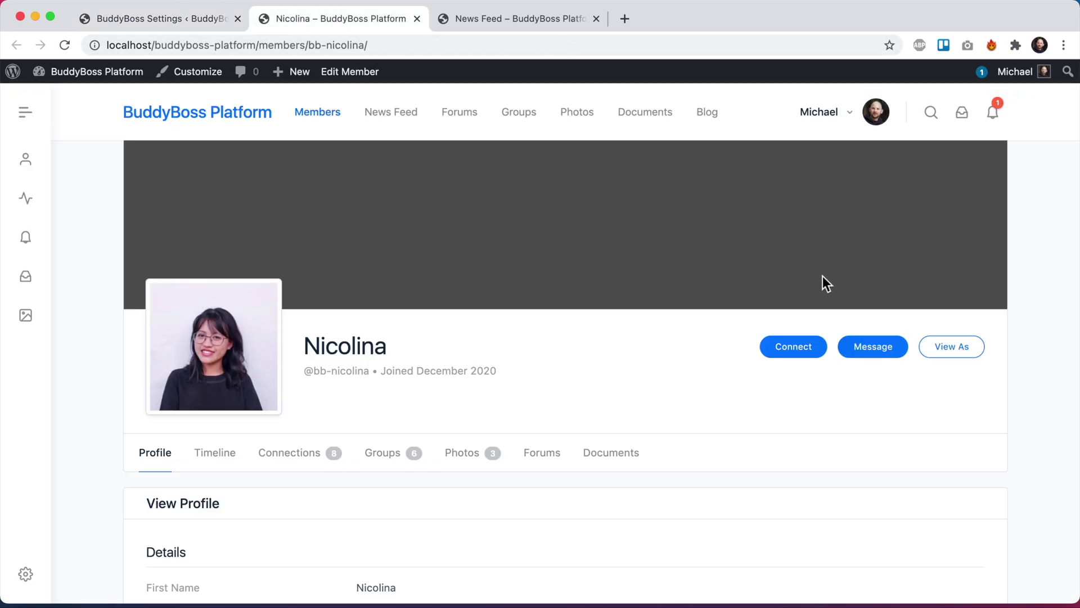
click(65, 45)
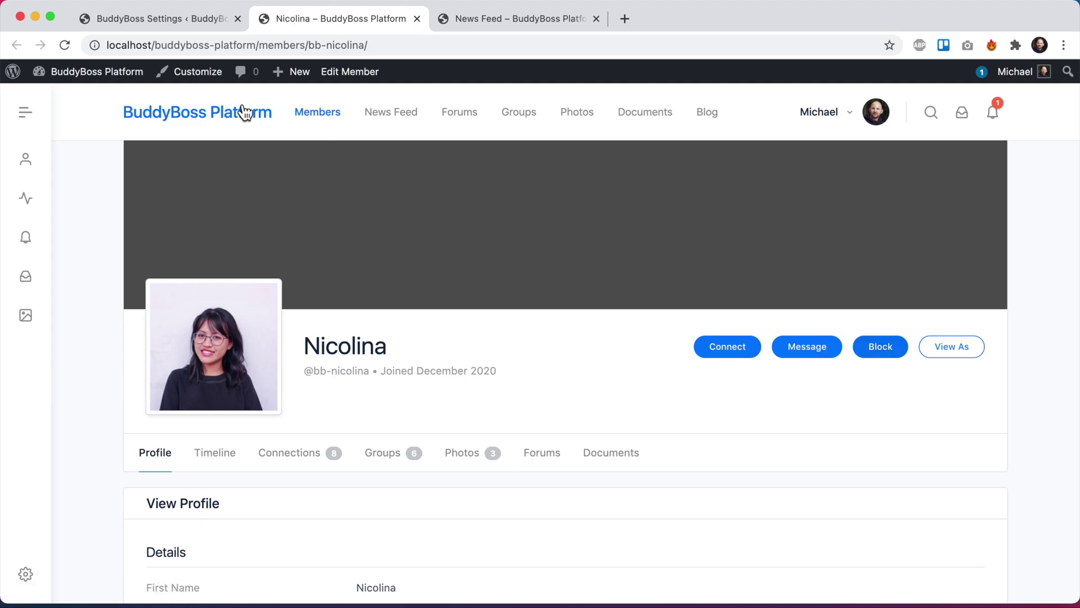
click(187, 22)
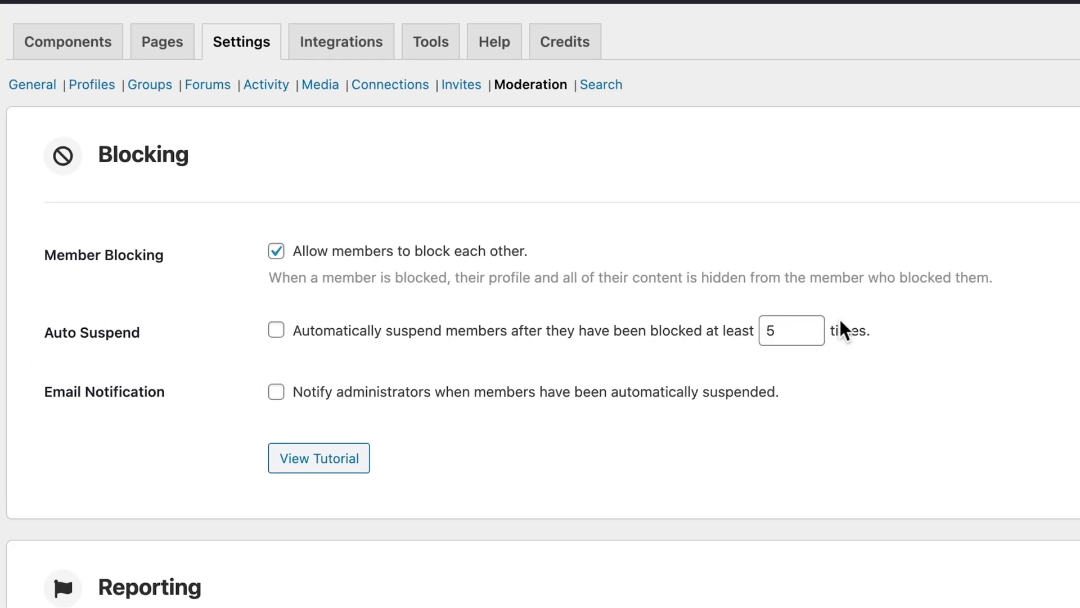
- Enable Auto Suspend, change its block threshold from 5 to 2, and save
click(803, 329)
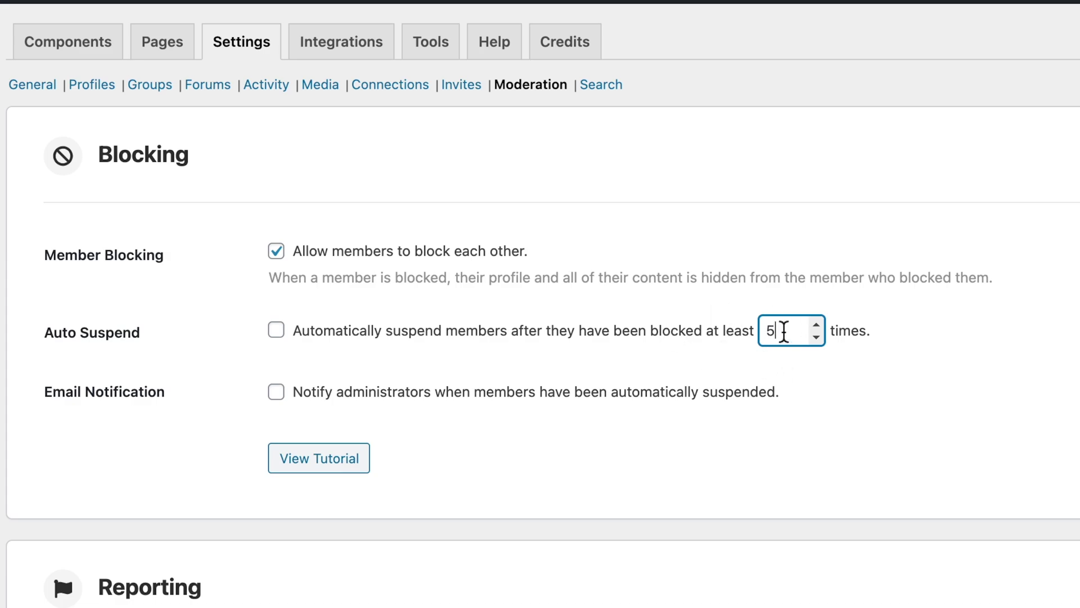
click(462, 357)
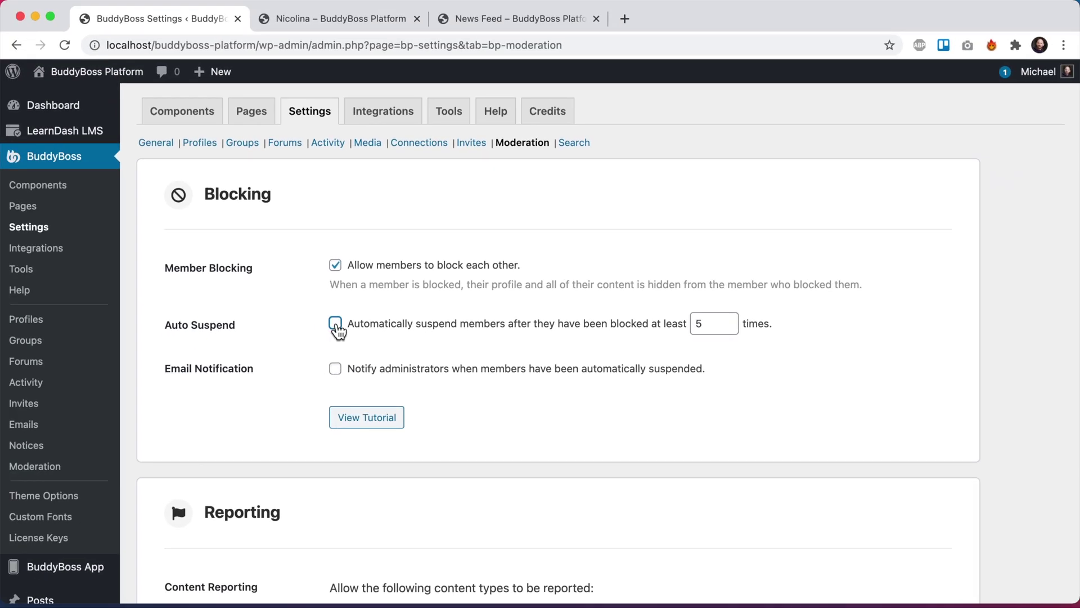
click(336, 326)
click(704, 323)
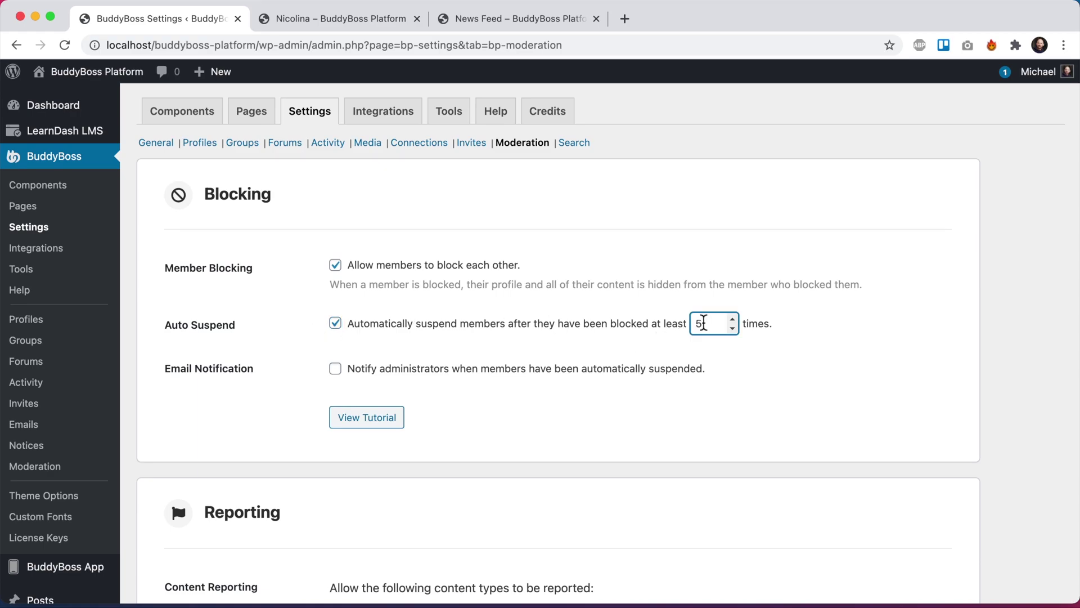
key(BackSpace)
text(2)
click(832, 344)
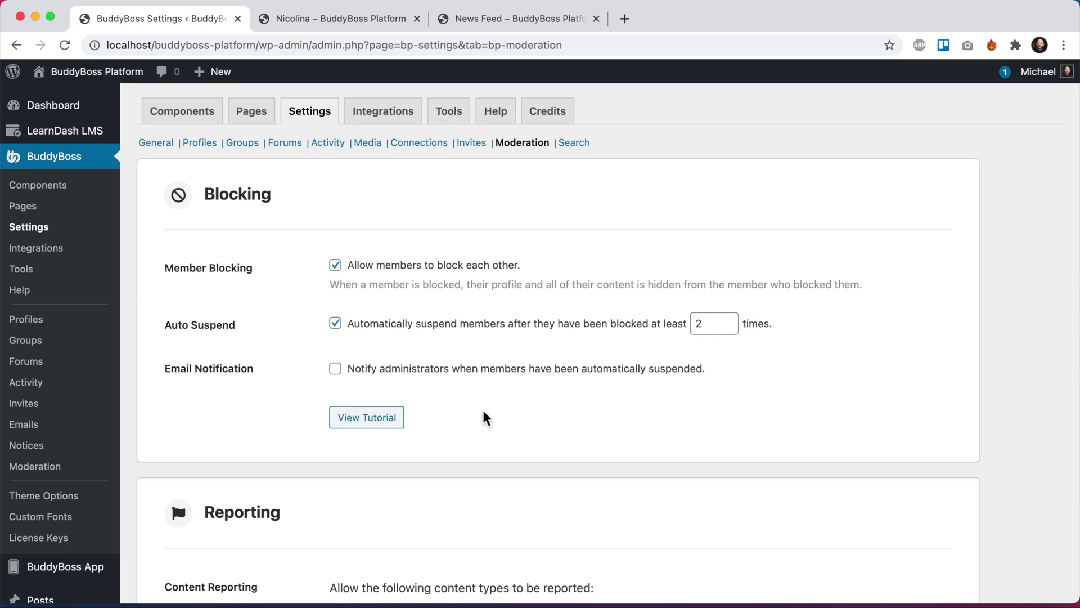
scroll(487, 418, down, 10)
click(201, 527)
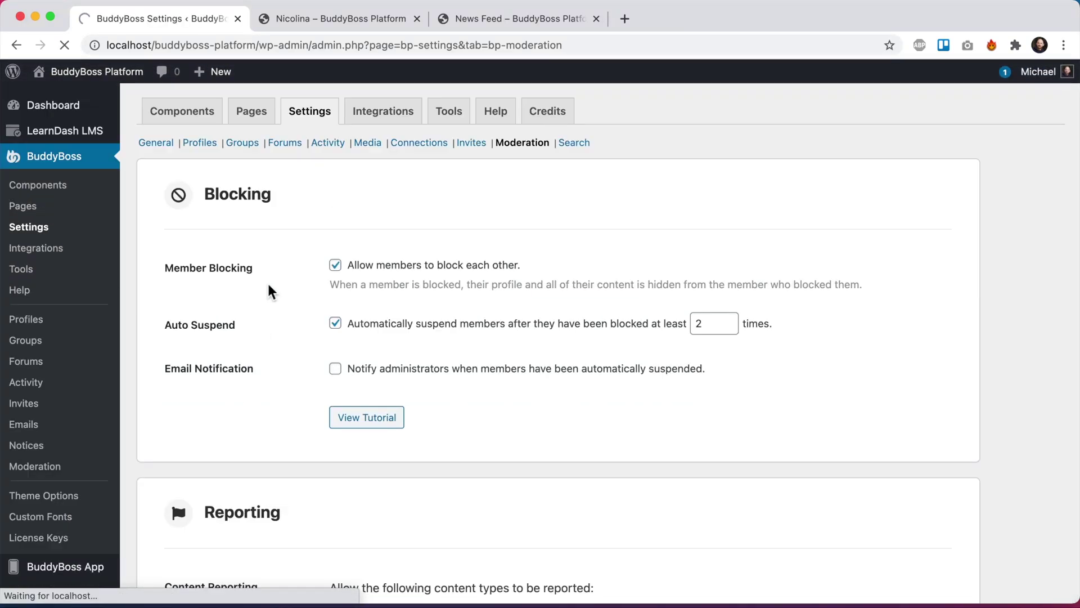
- Turn on admin e-mail notification for auto-suspensions and save the settings
click(336, 369)
scroll(523, 426, down, 10)
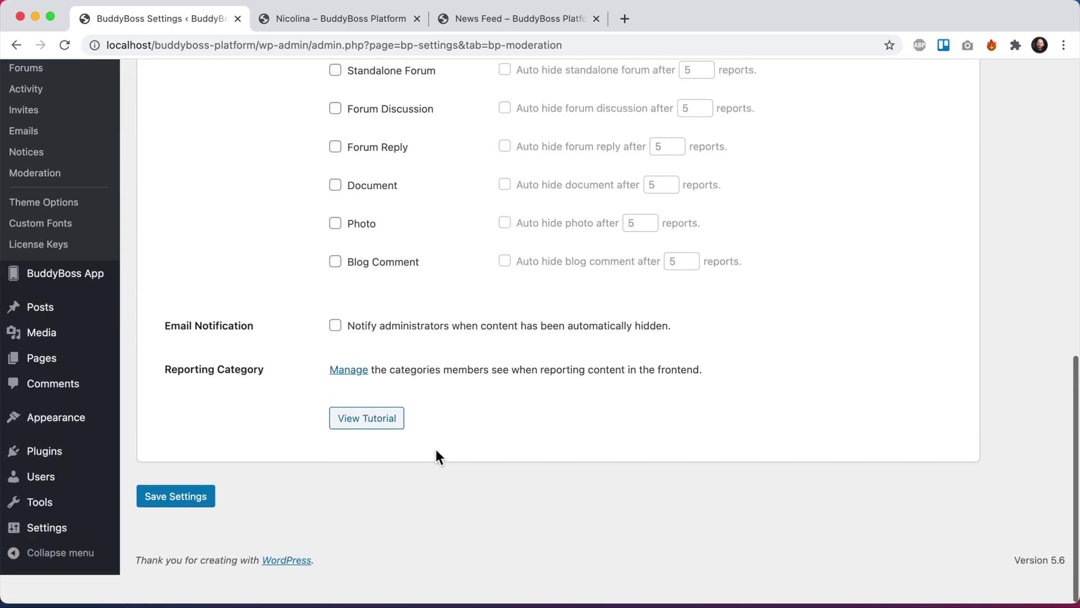
click(176, 523)
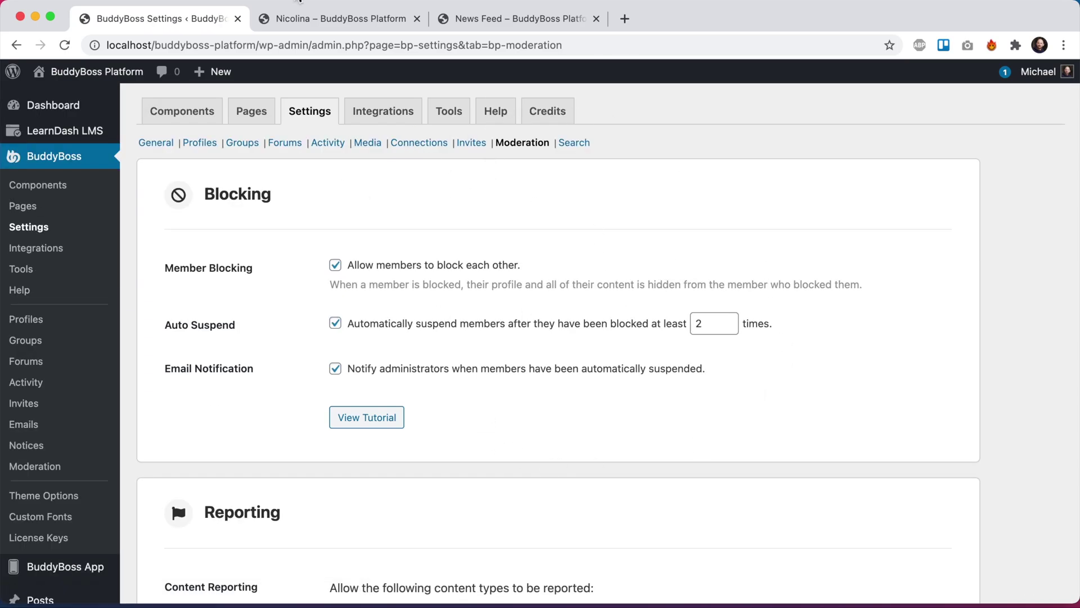
click(293, 22)
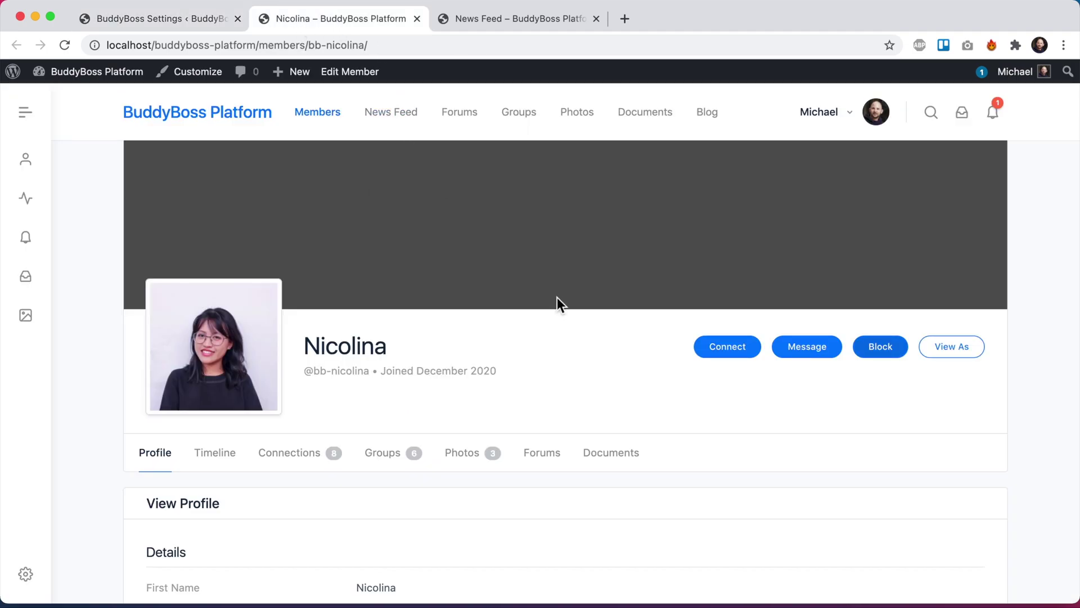
- Block the member after reviewing the group-invite and messaging restrictions in the confirmation
click(880, 346)
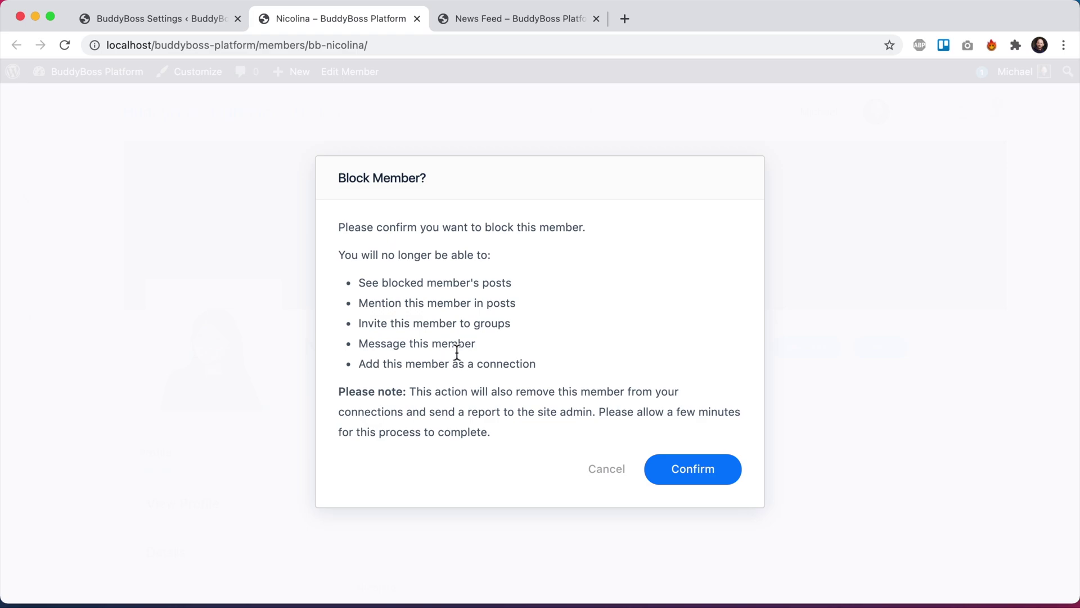
drag(514, 324, 358, 323)
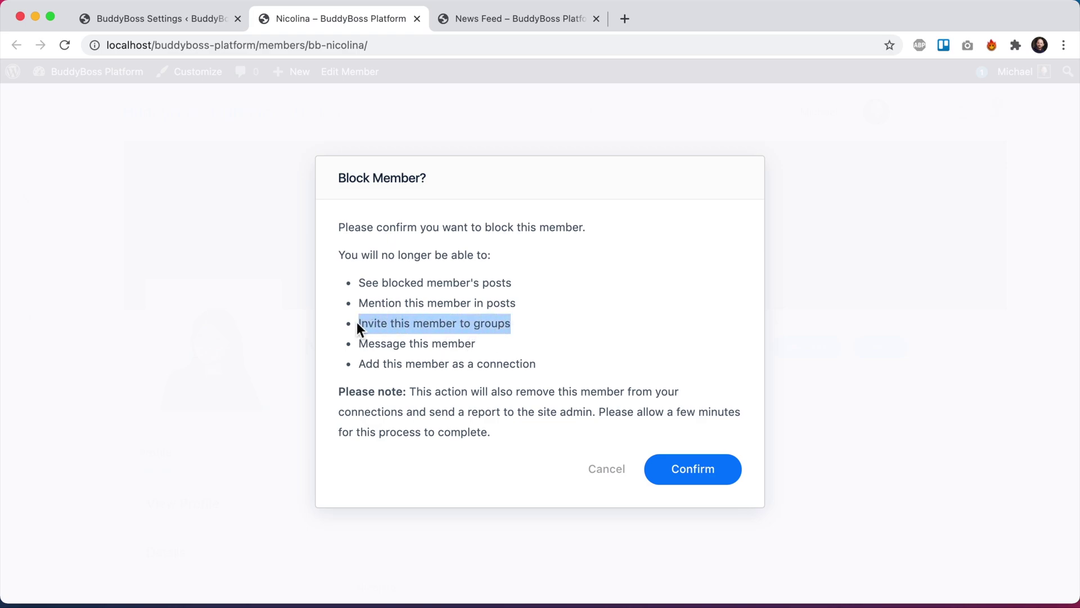
click(562, 323)
drag(474, 346, 353, 343)
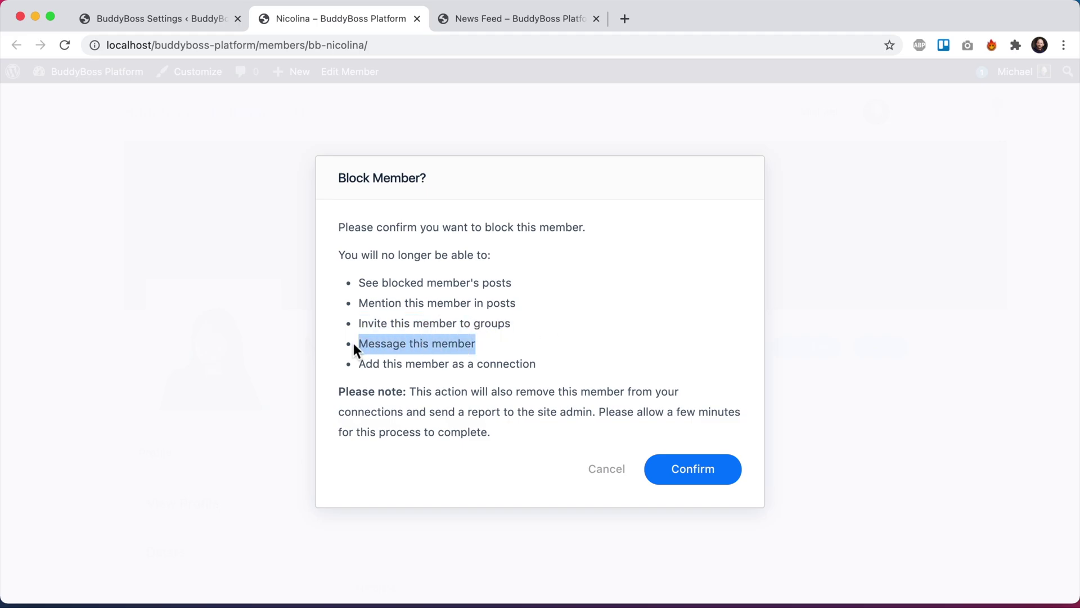
click(637, 319)
click(694, 471)
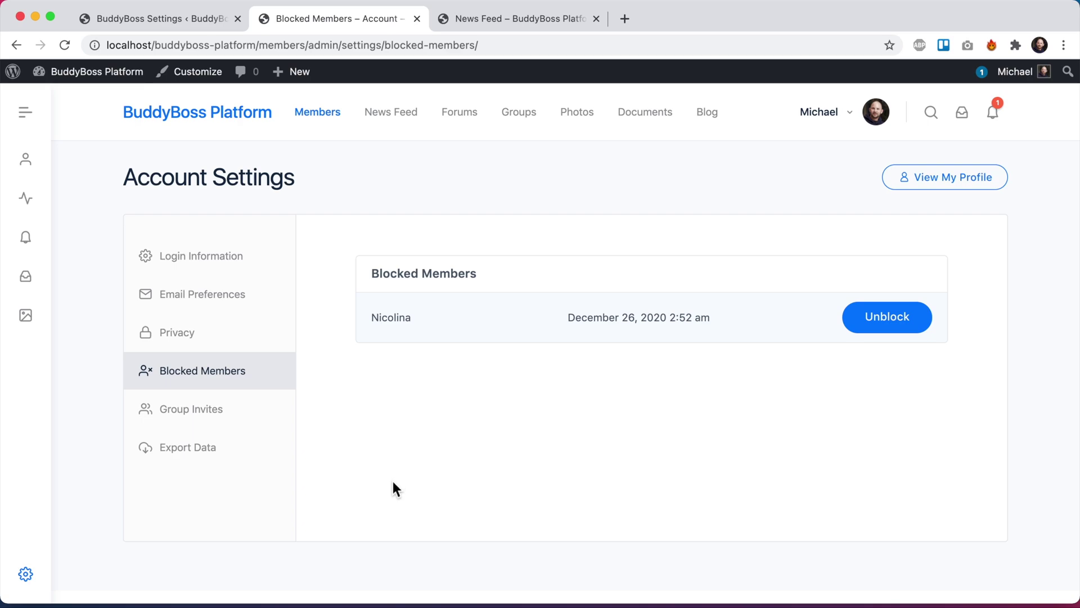
- Open the admin BuddyBoss > Moderation page in a new tab to see the blocked member
mouse_move(827, 113)
mouse_move(834, 224)
click(131, 19)
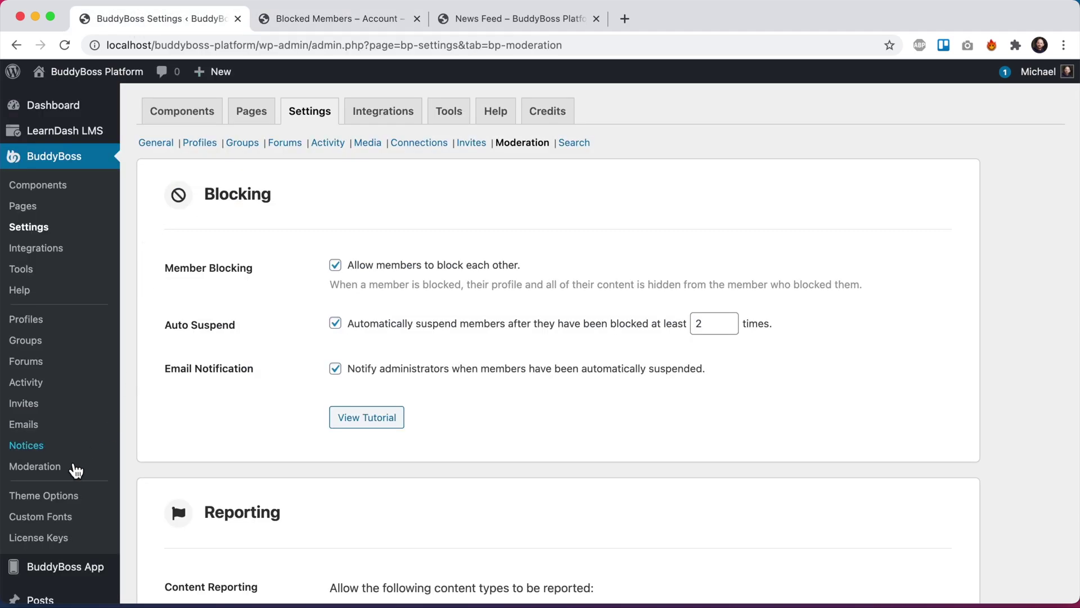
super+click(47, 467)
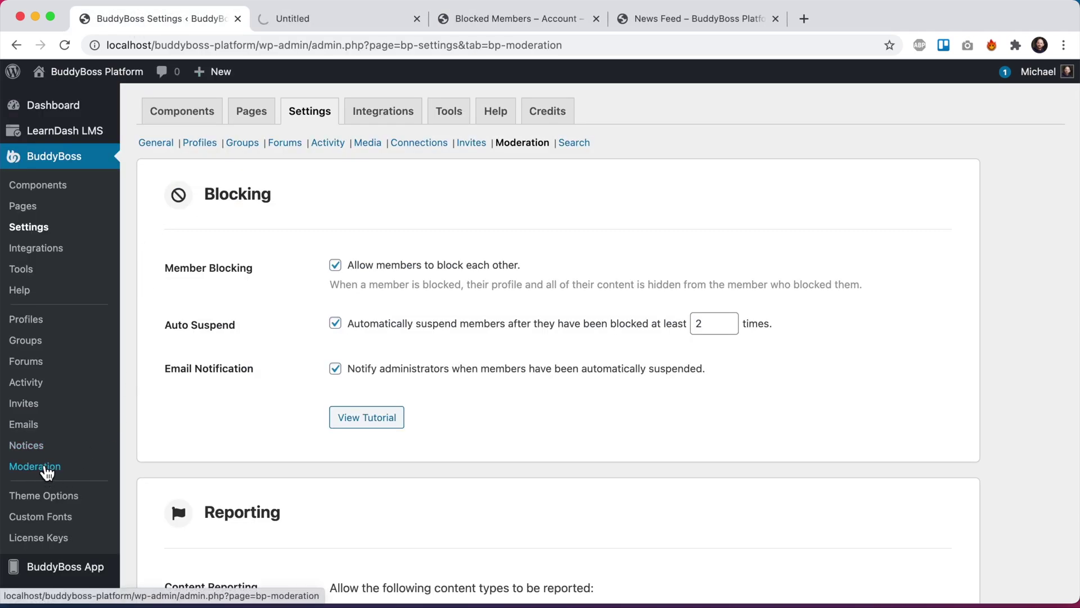
click(368, 28)
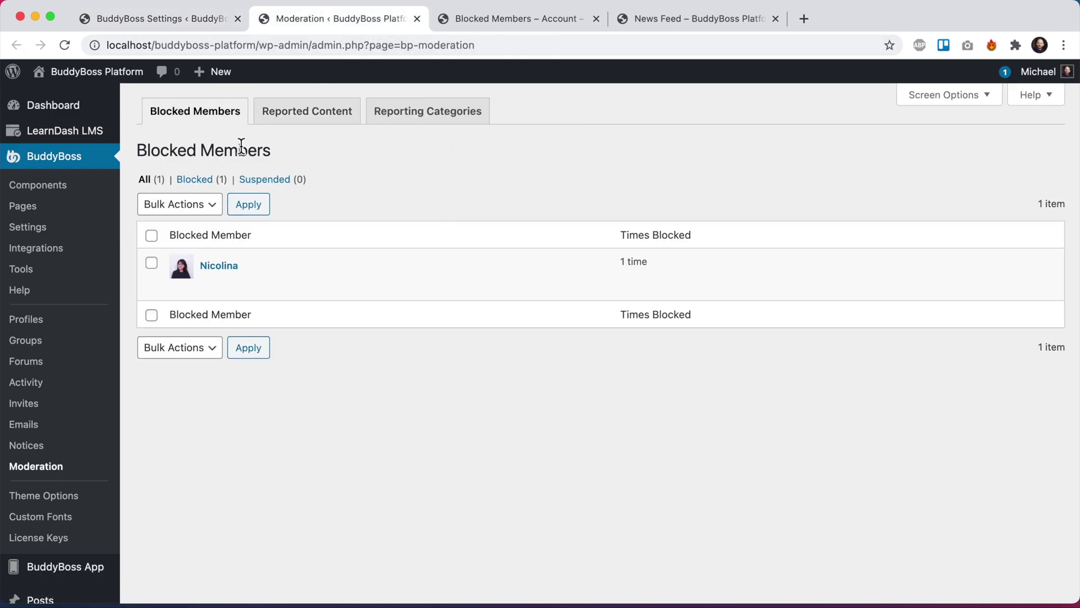
- View the blocked member's report to see who blocked them, then return to Moderation settings
drag(144, 146, 255, 145)
click(367, 159)
mouse_move(234, 273)
click(194, 289)
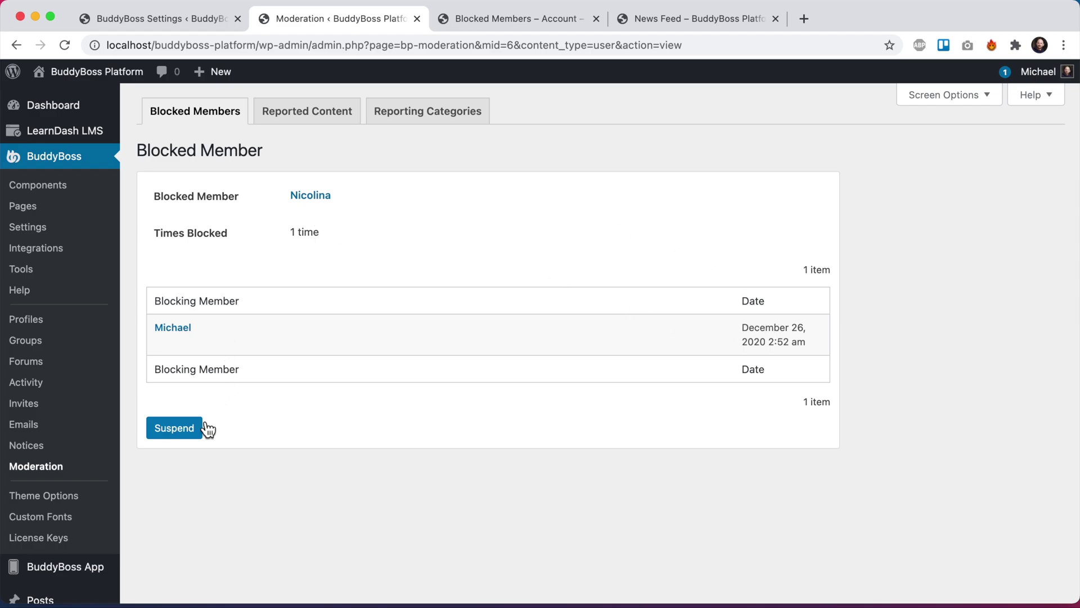
click(16, 45)
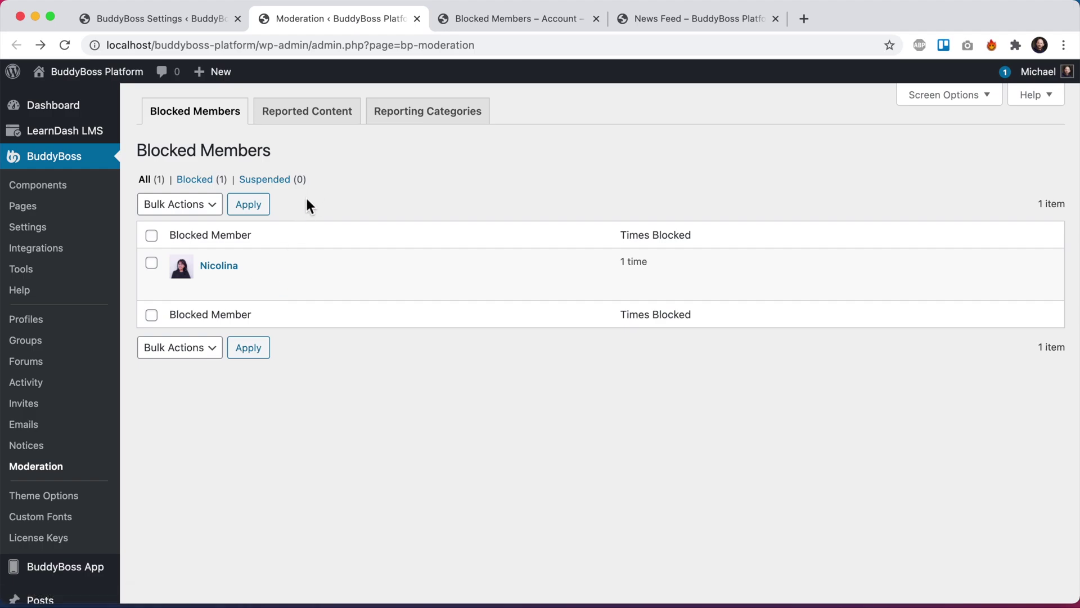
click(179, 20)
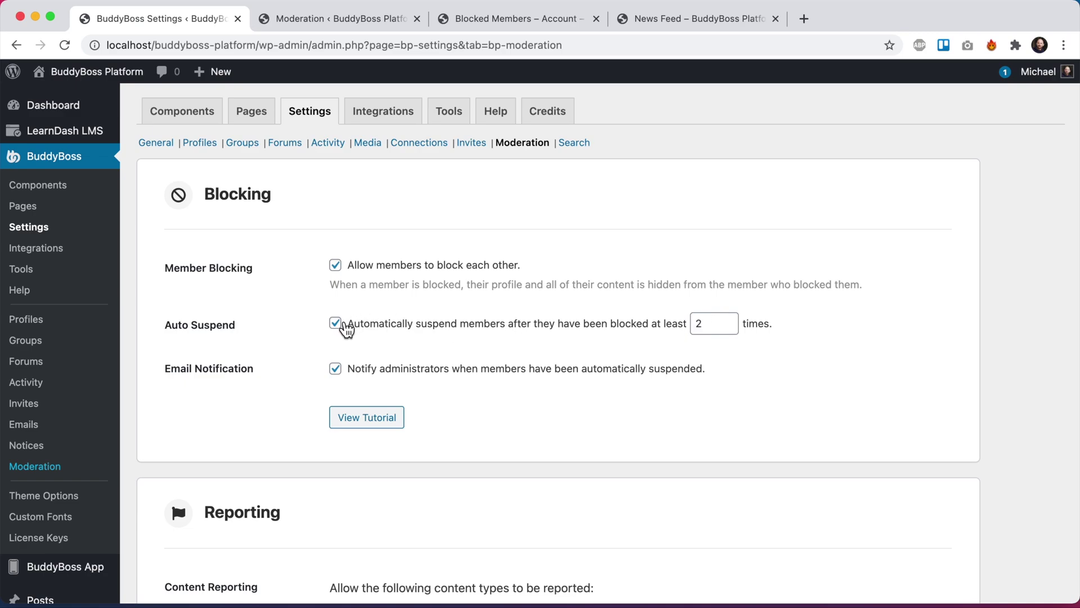
- Close the admin Moderation tab and return to the front-end Blocked Members account page
click(325, 21)
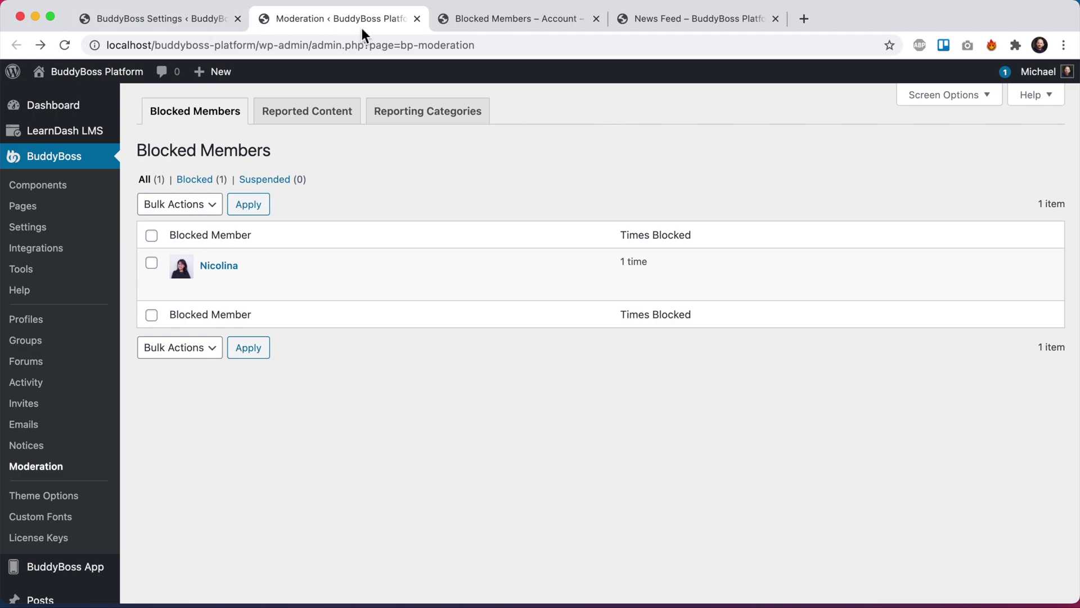
click(169, 18)
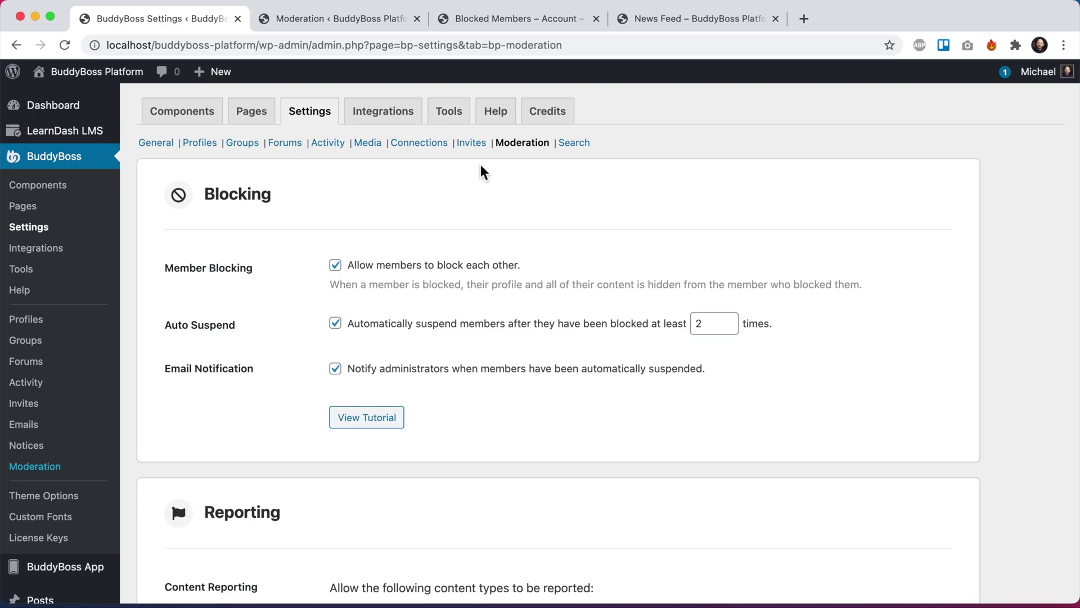
click(353, 25)
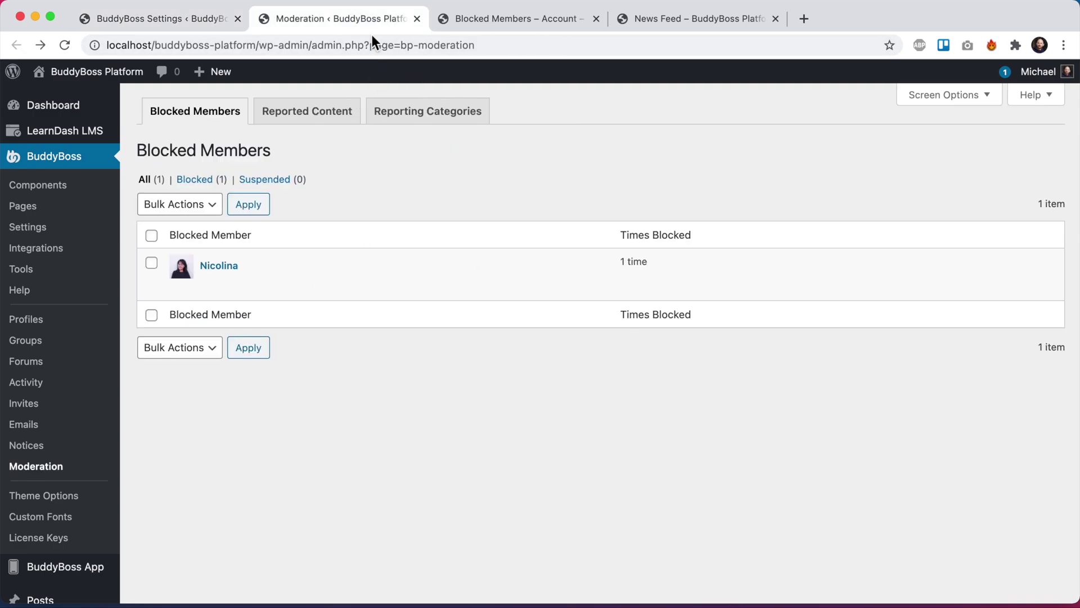
key(super+w)
click(358, 14)
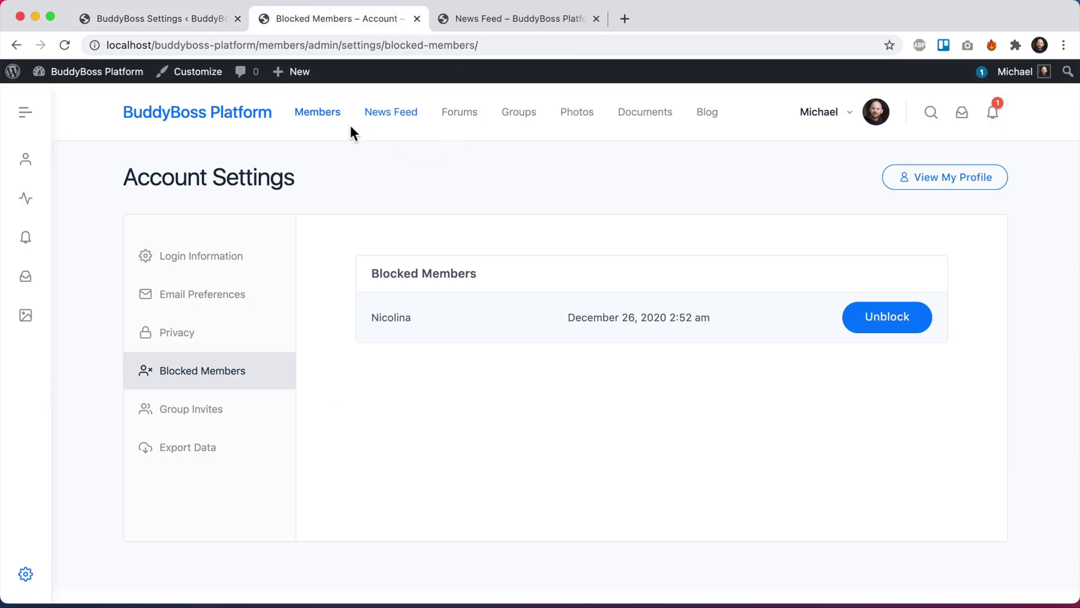
- From the second account, block the same member via Members, then reload Blocked Members
click(317, 114)
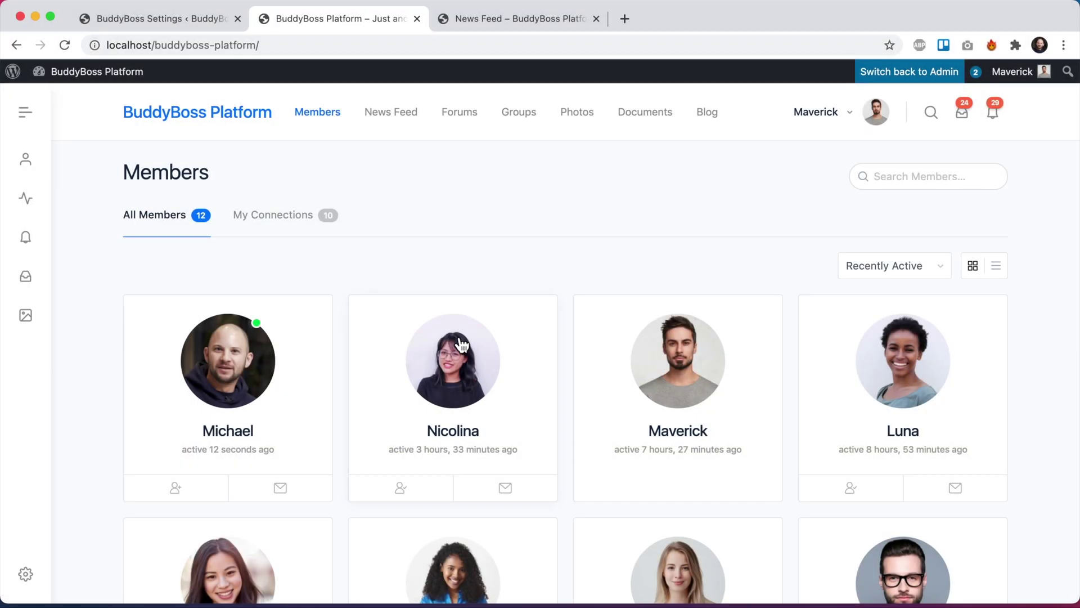
click(453, 371)
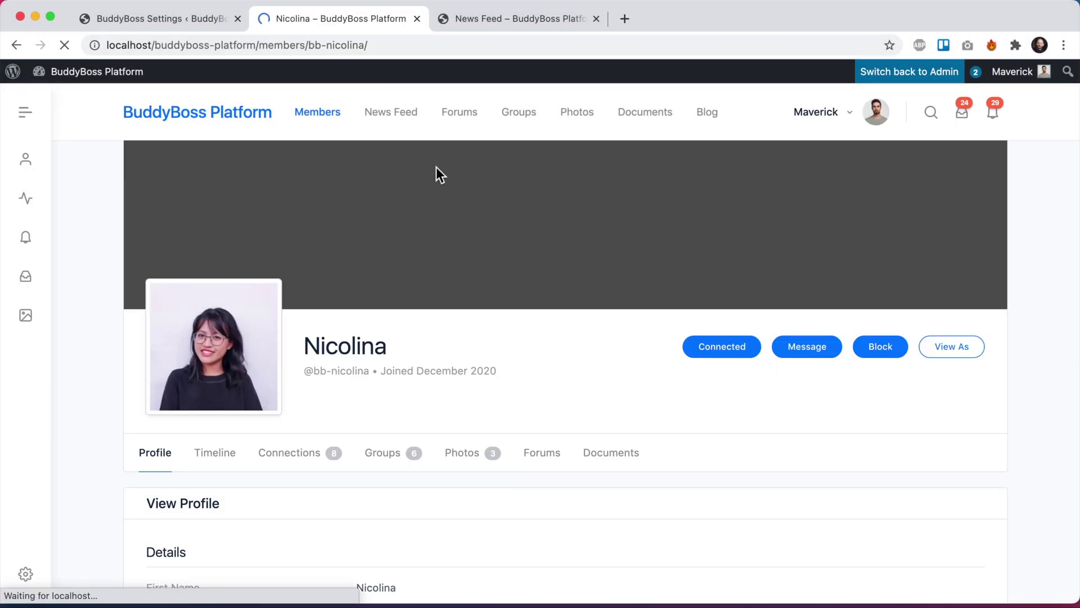
click(881, 347)
click(683, 468)
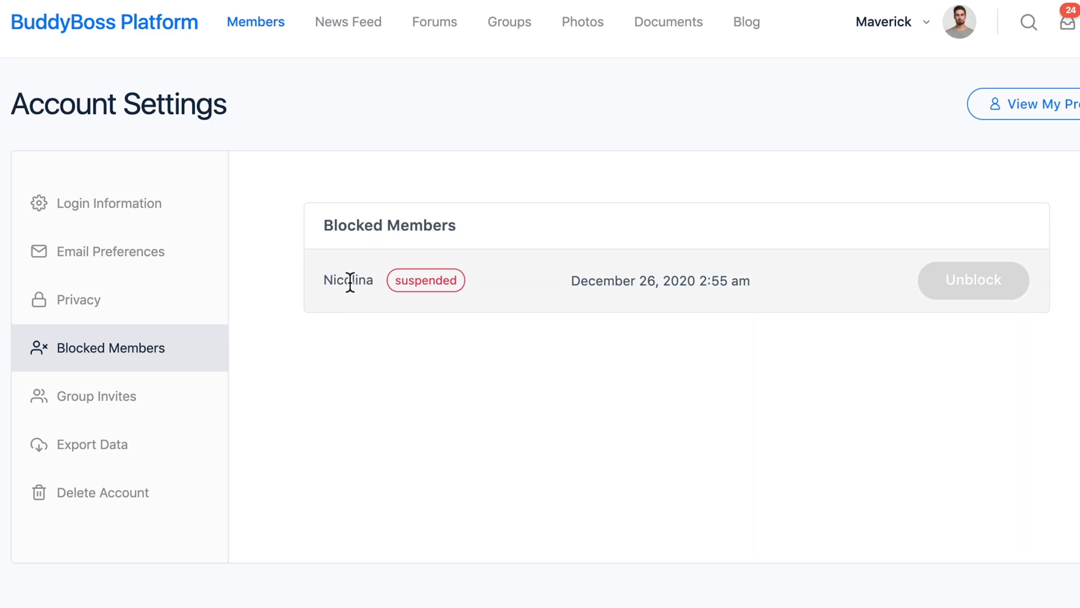
mouse_move(995, 280)
key(super+r)
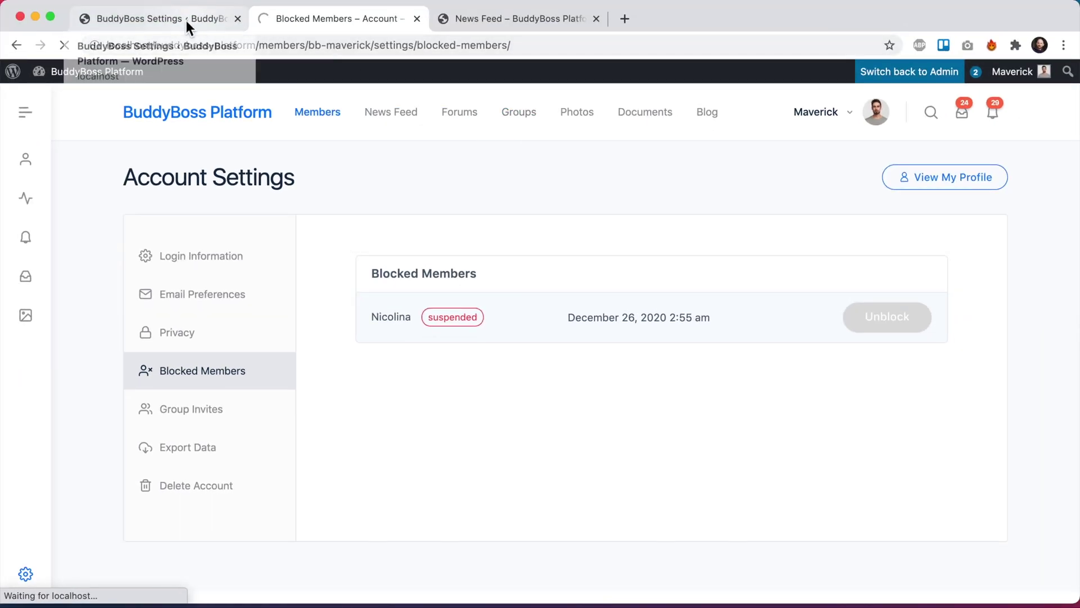
- Filter the Moderation list to suspended members, showing the member blocked 2 times, then open Users
click(205, 18)
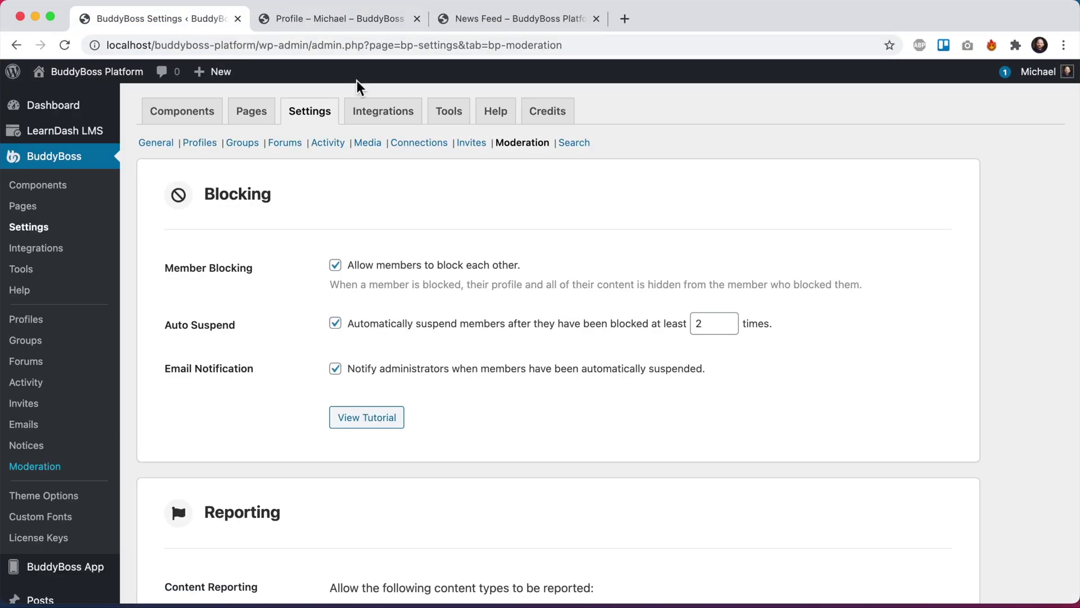
click(60, 469)
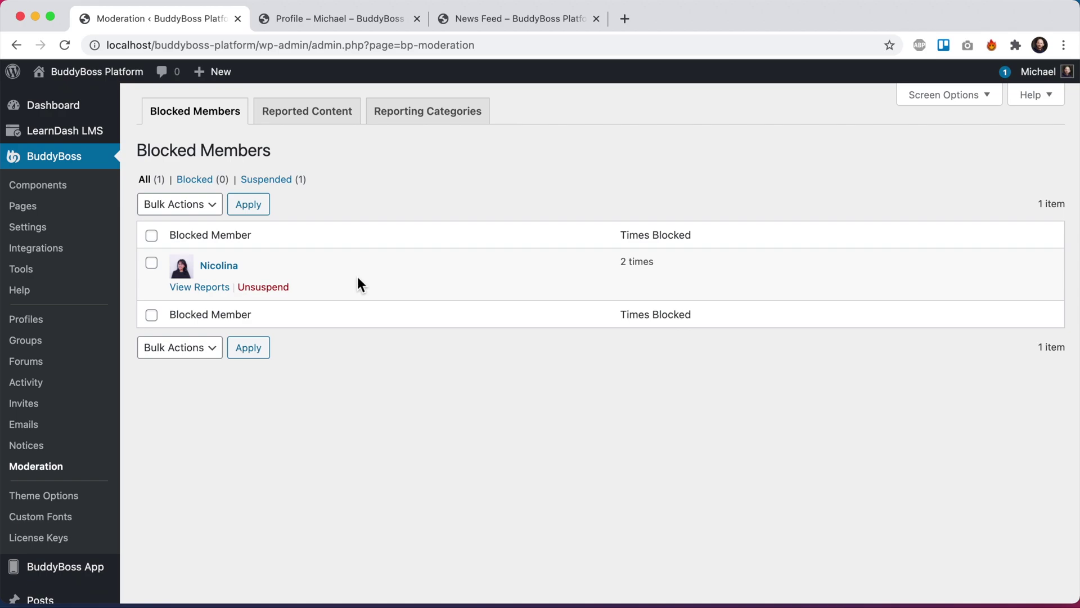
click(260, 180)
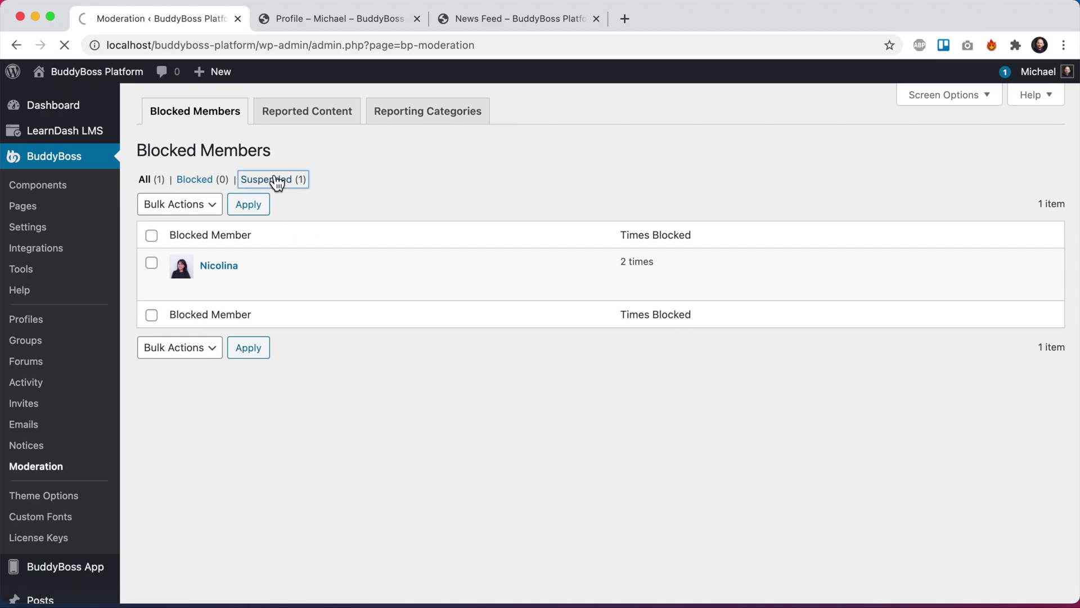
mouse_move(230, 280)
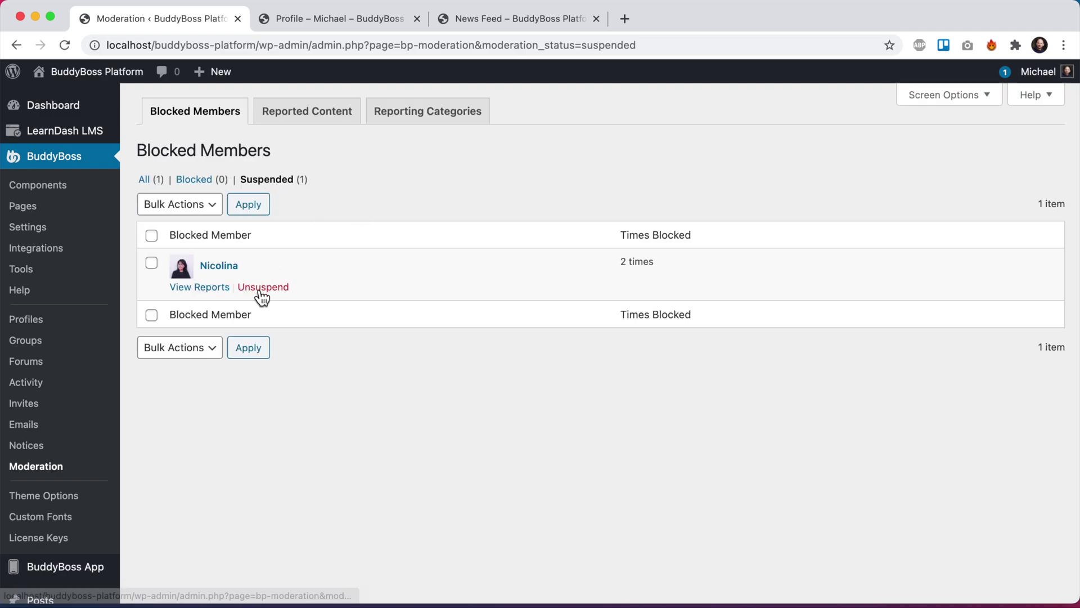
scroll(458, 473, down, 5)
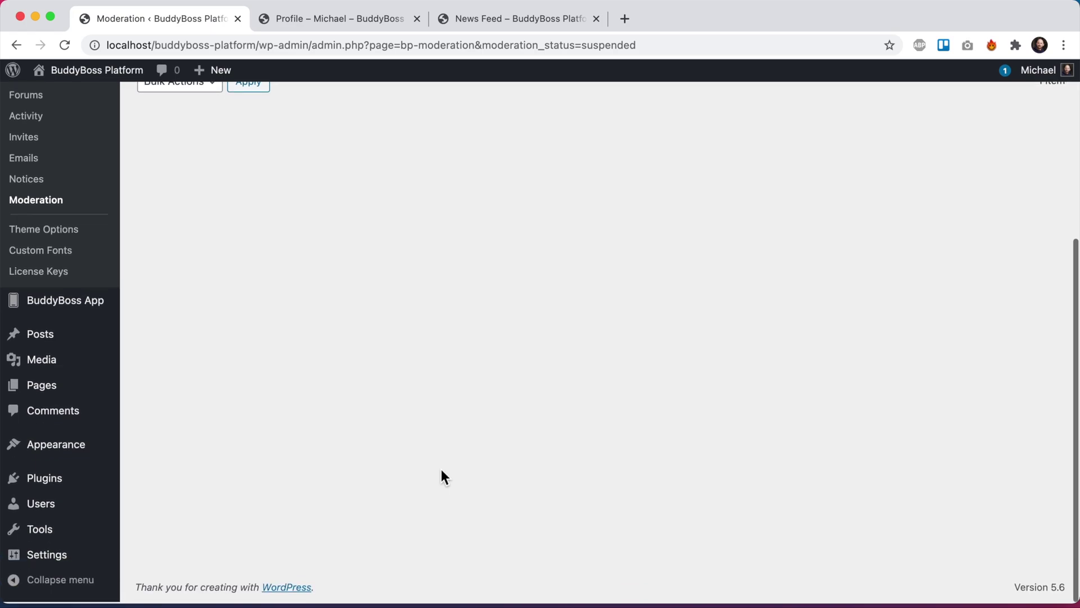
click(67, 507)
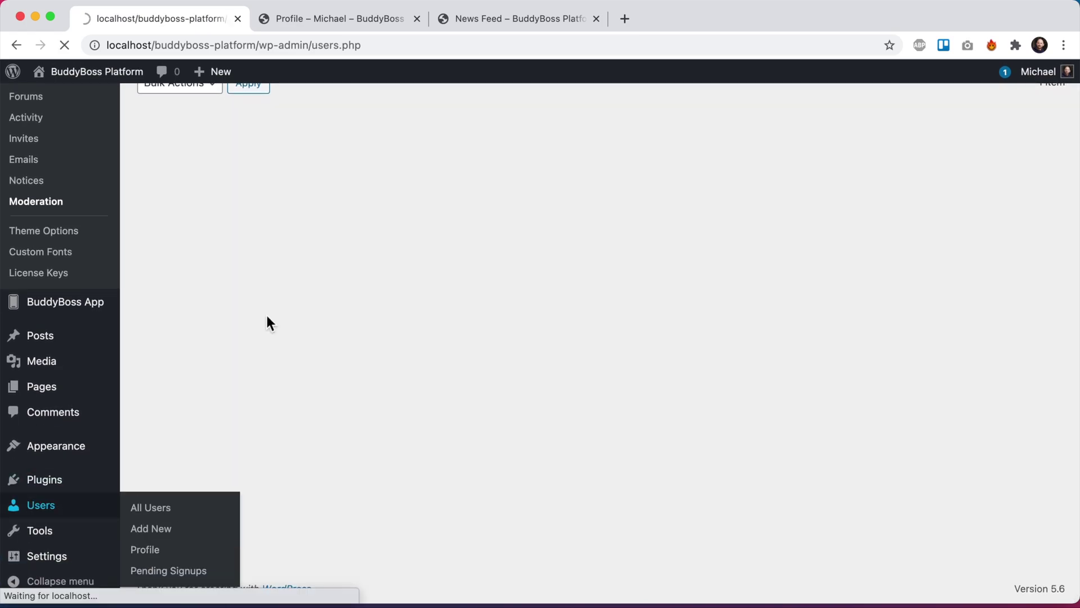
- Try signing in with the suspended member's username and password and get the account-suspended error
scroll(268, 321, down, 6)
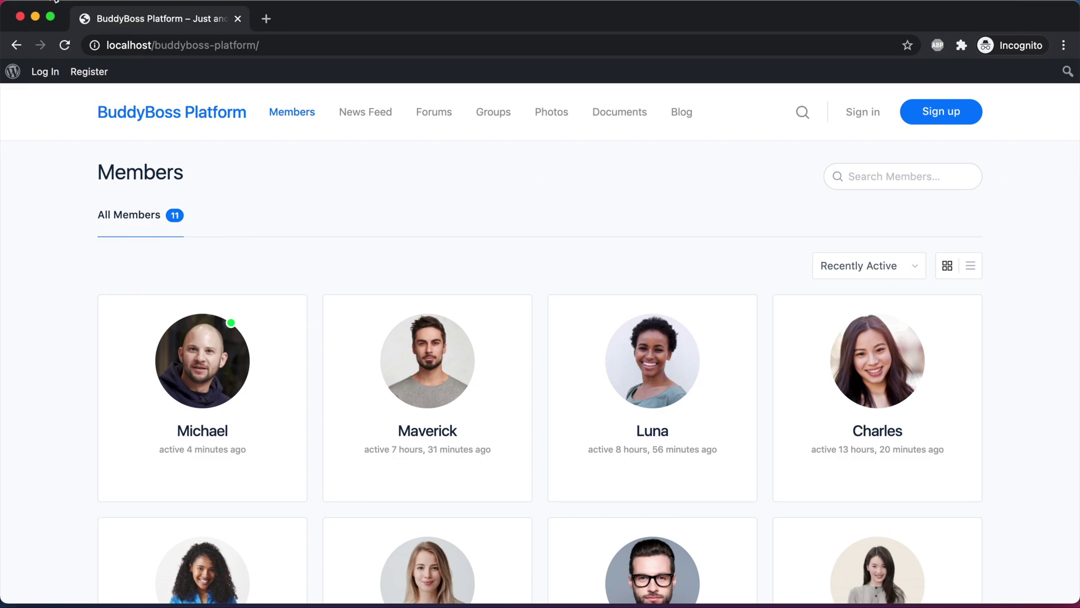
click(875, 118)
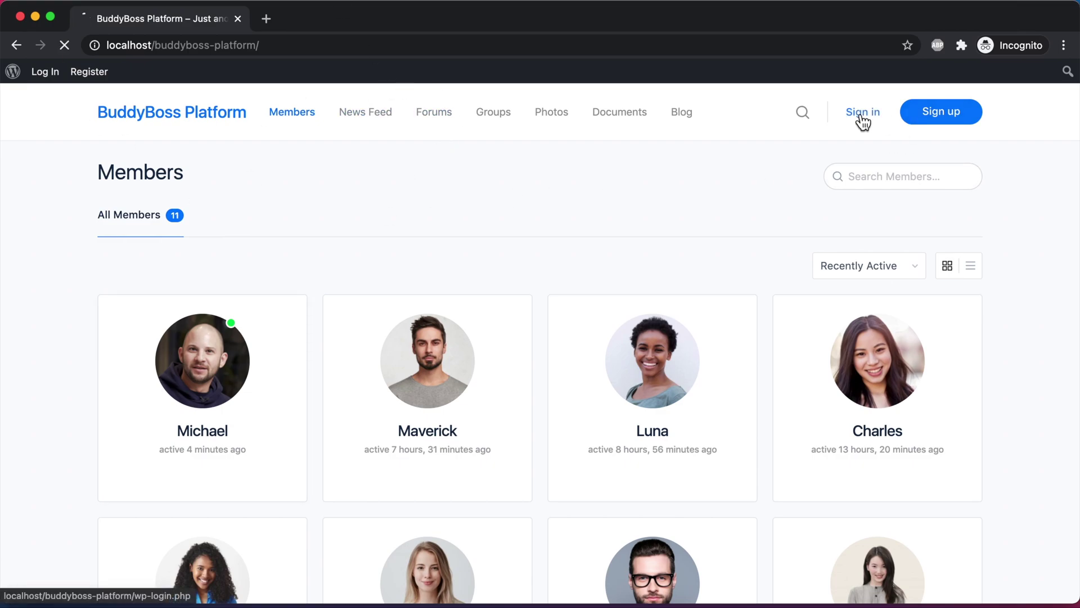
key(super+v)
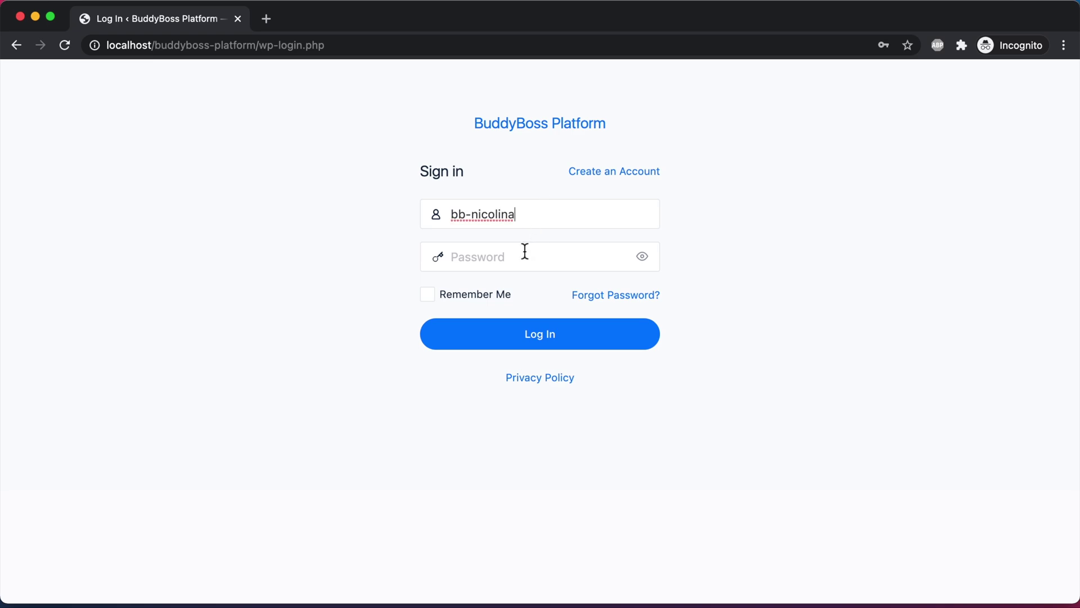
click(525, 254)
key(super+v)
click(525, 345)
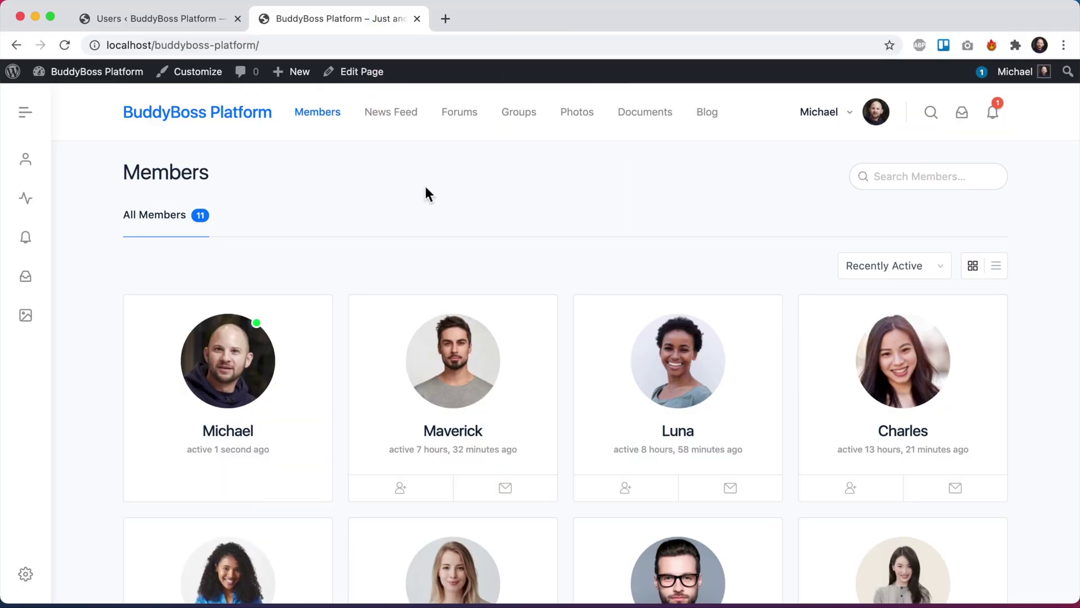
- View the site as another member, whose inbox shows a 'Suspended Member' participant, then return to Members
scroll(426, 187, down, 10)
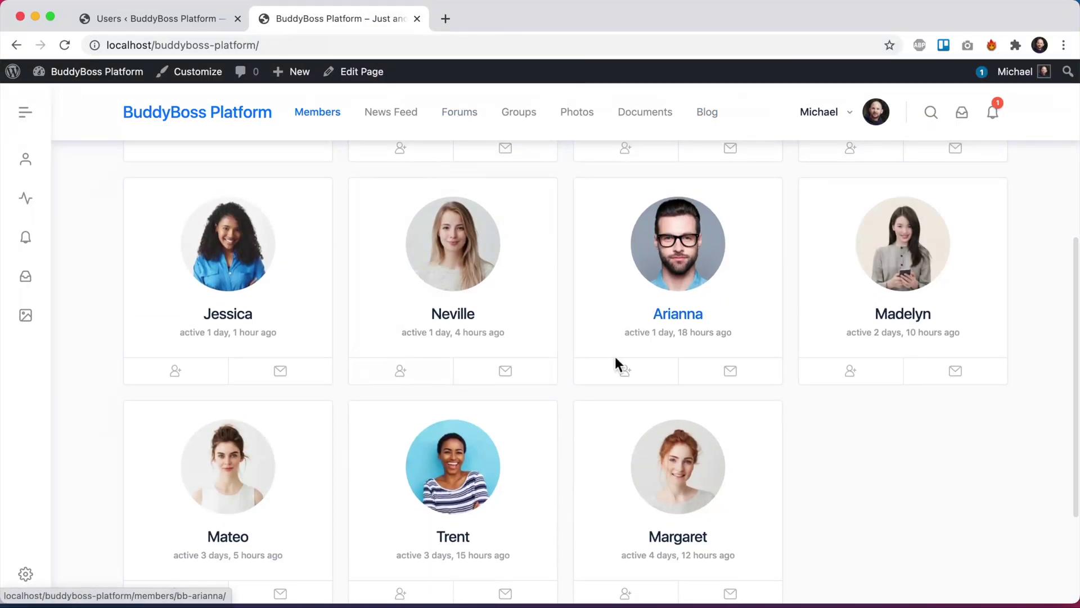
scroll(195, 454, up, 10)
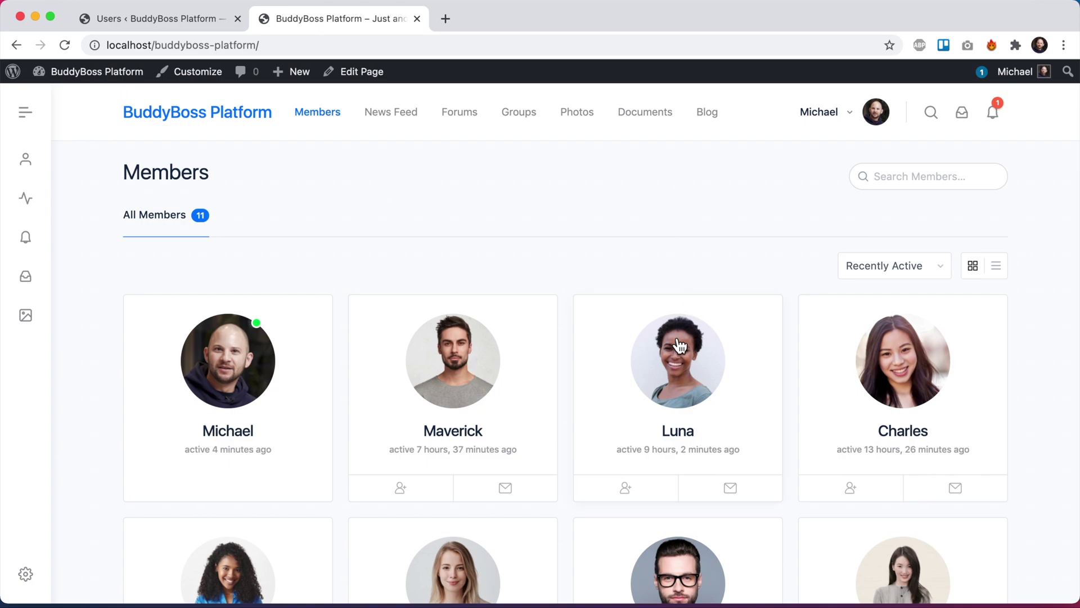
click(675, 343)
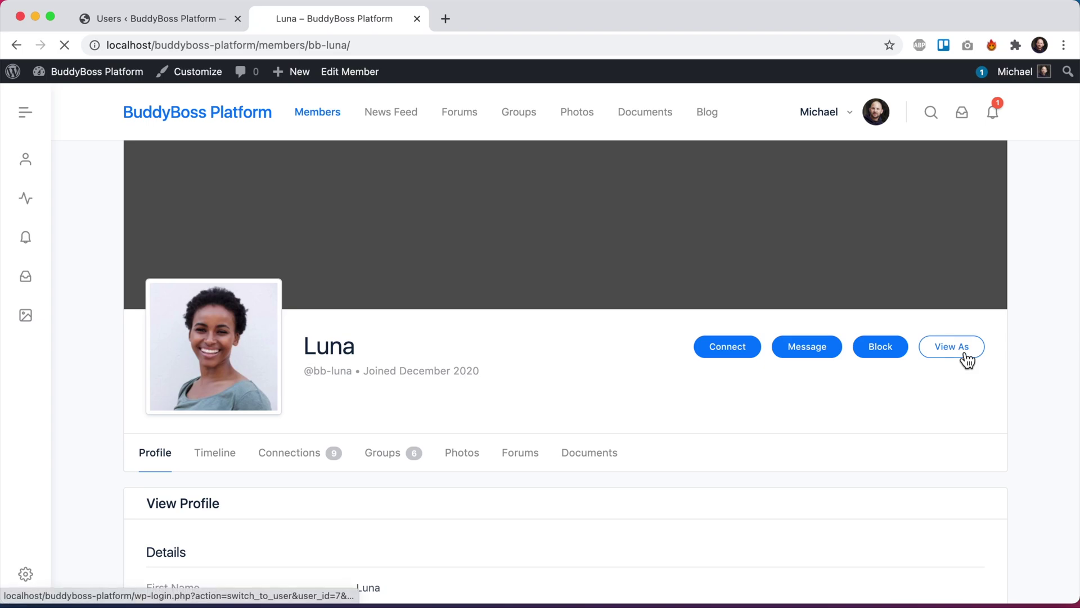
click(956, 349)
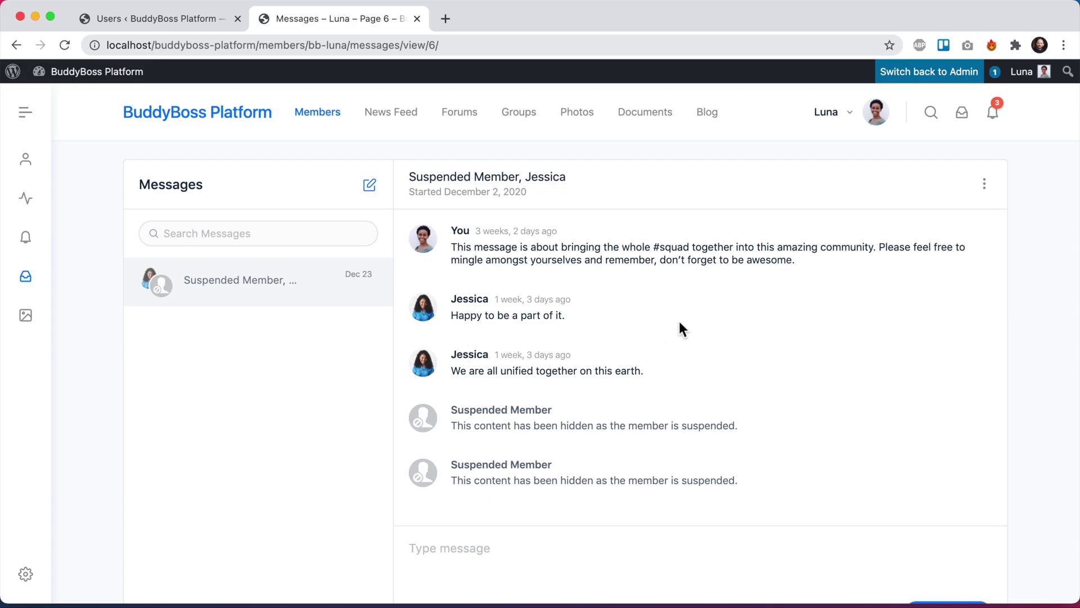
click(334, 127)
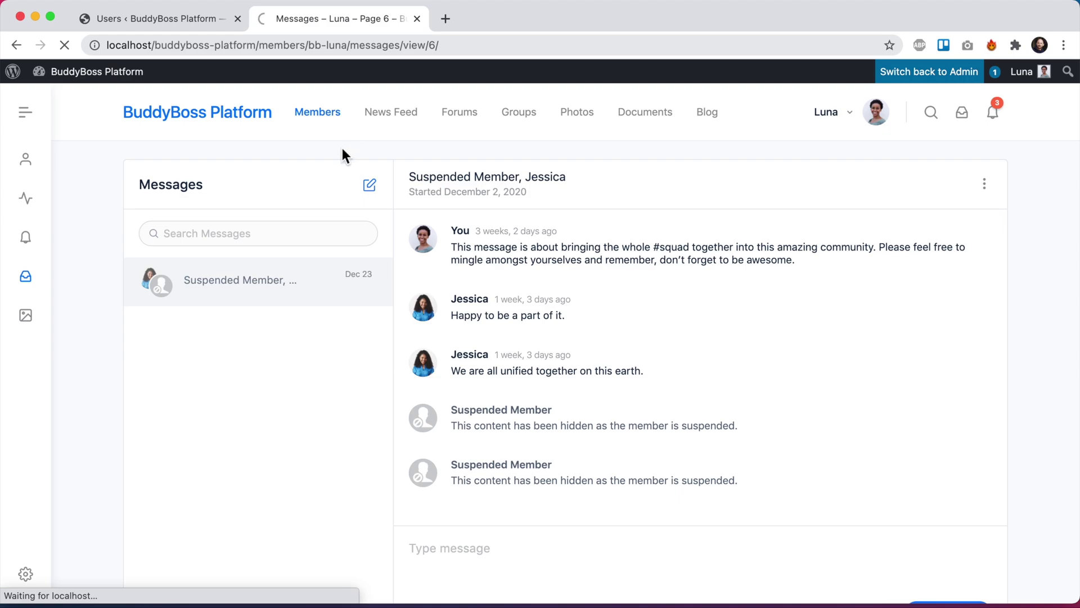
scroll(583, 256, down, 5)
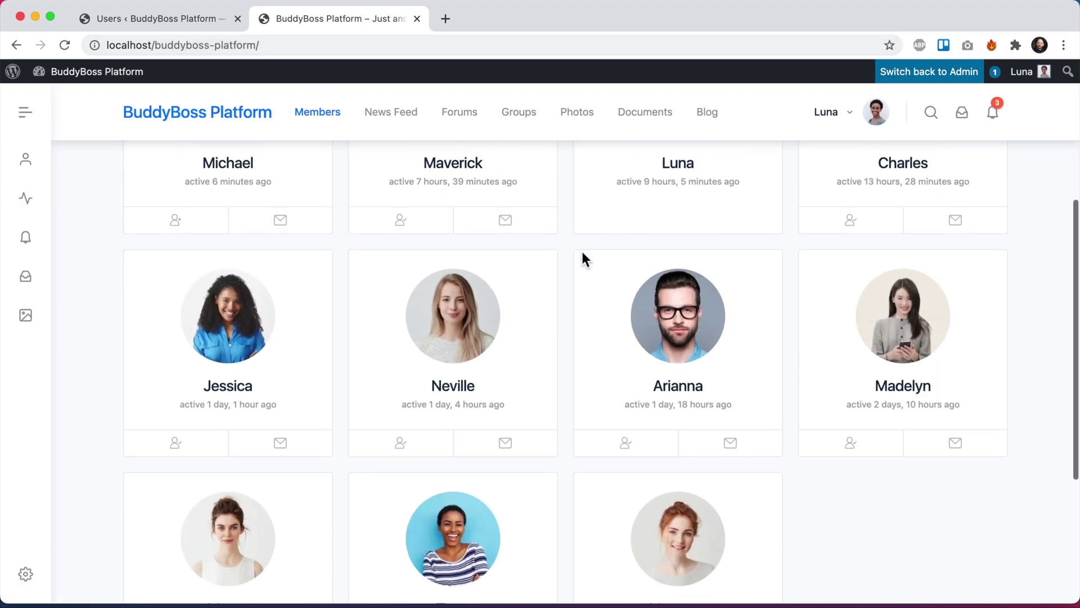
scroll(582, 258, down, 2)
- Use the conversation's Block a member option to block and confirm the second participant
click(256, 241)
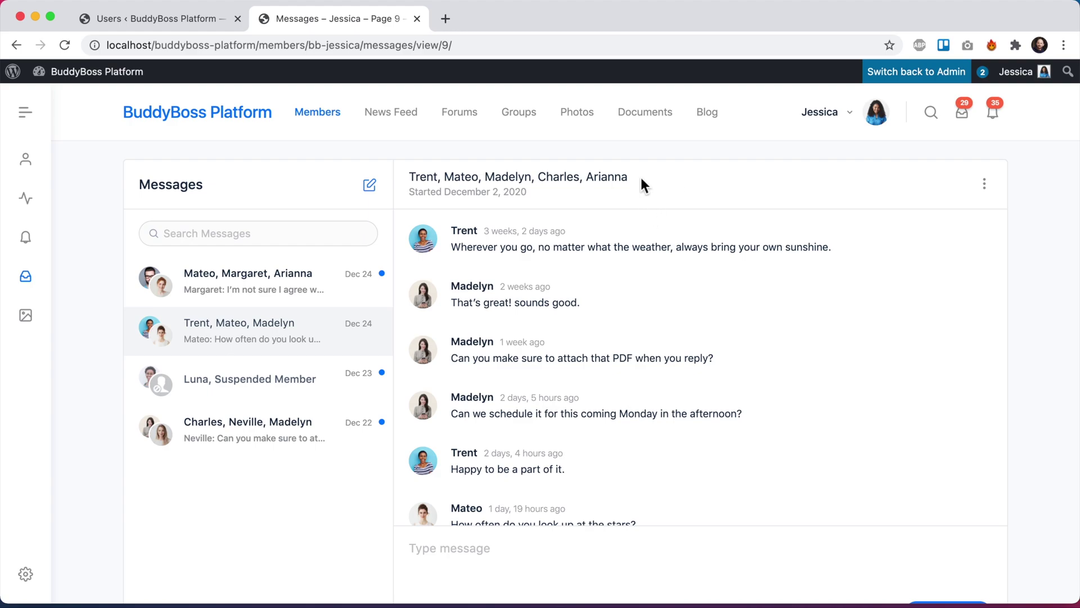
scroll(742, 348, down, 1)
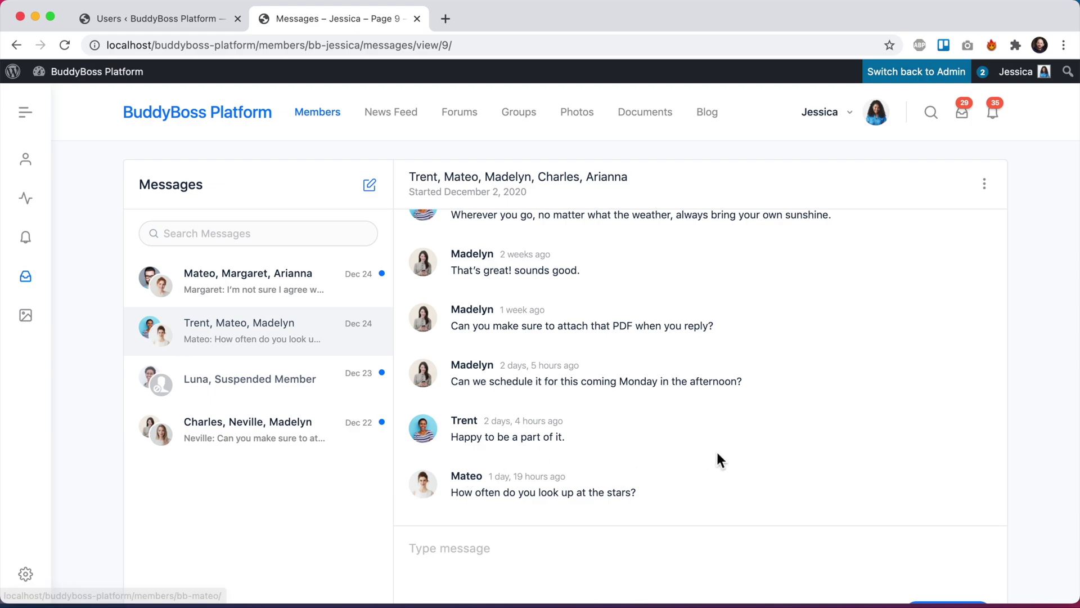
click(987, 185)
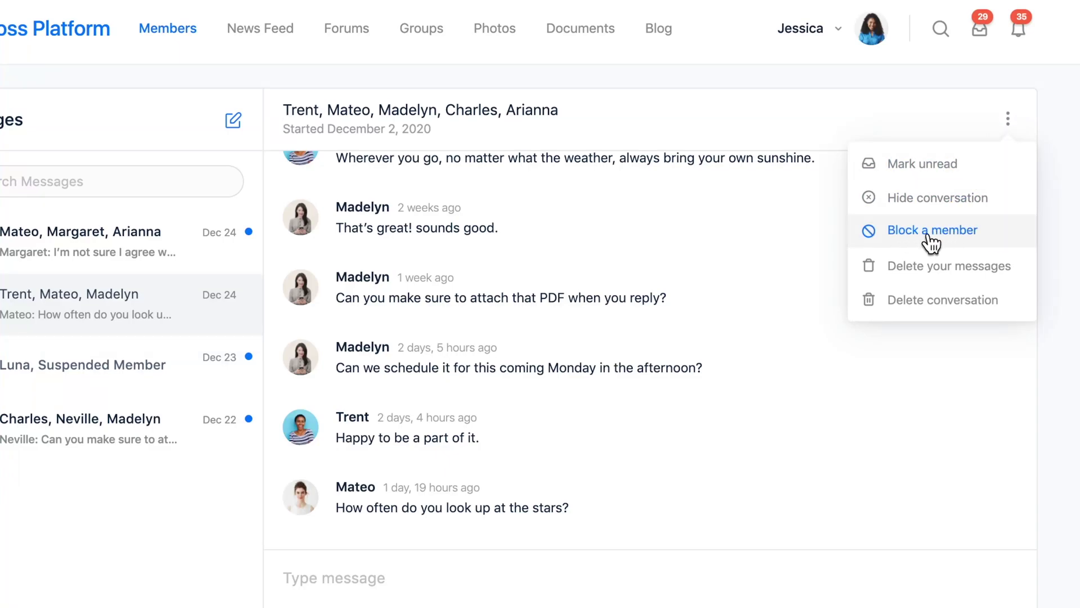
click(930, 237)
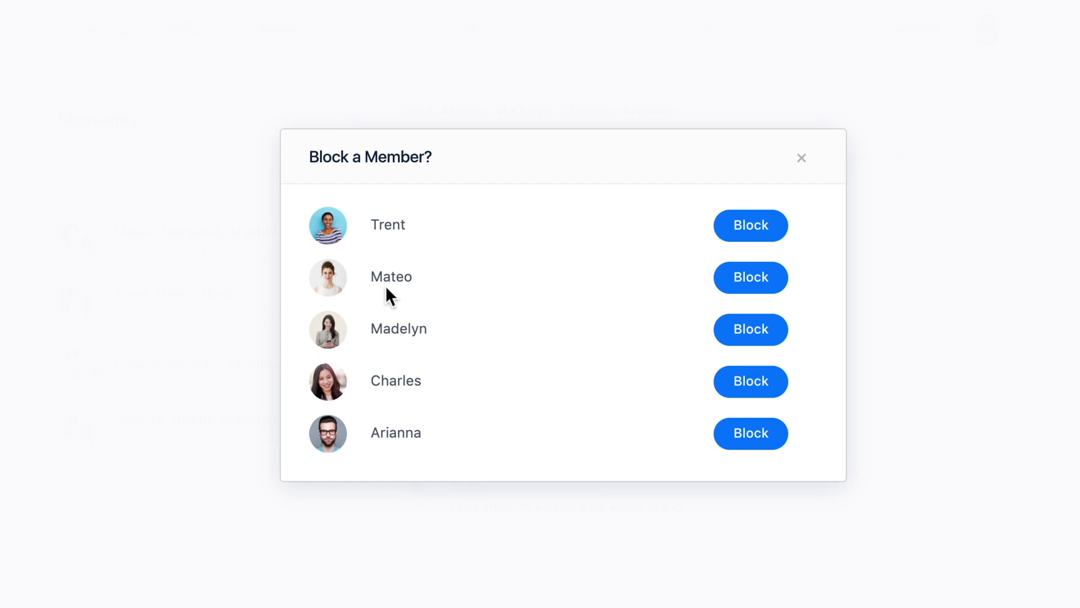
click(753, 279)
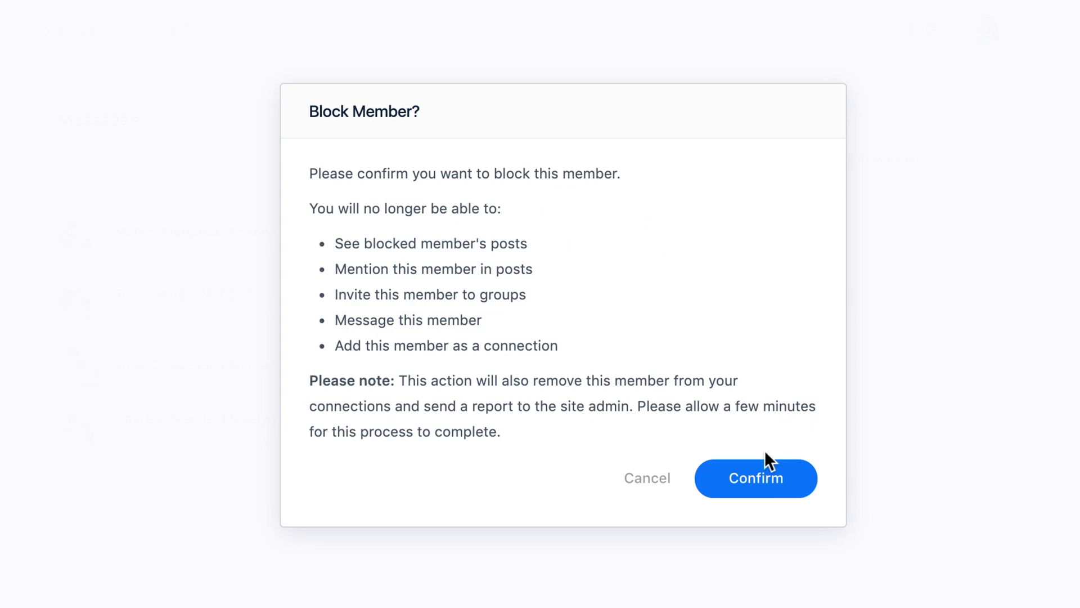
click(753, 473)
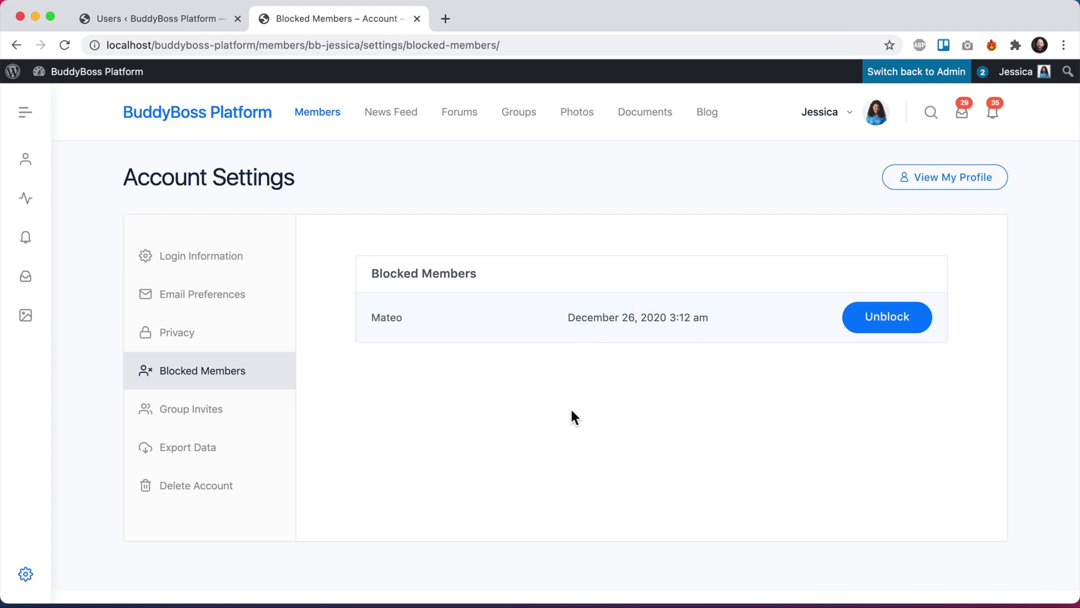
- From Messages, view the site as a conversation participant opened in a new tab
click(16, 45)
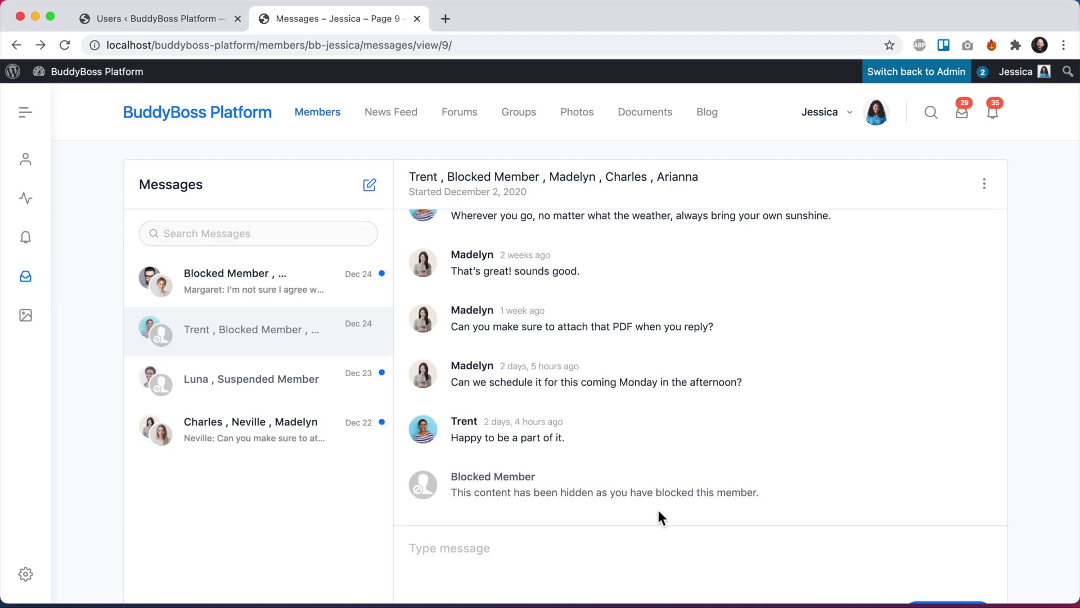
super+click(428, 379)
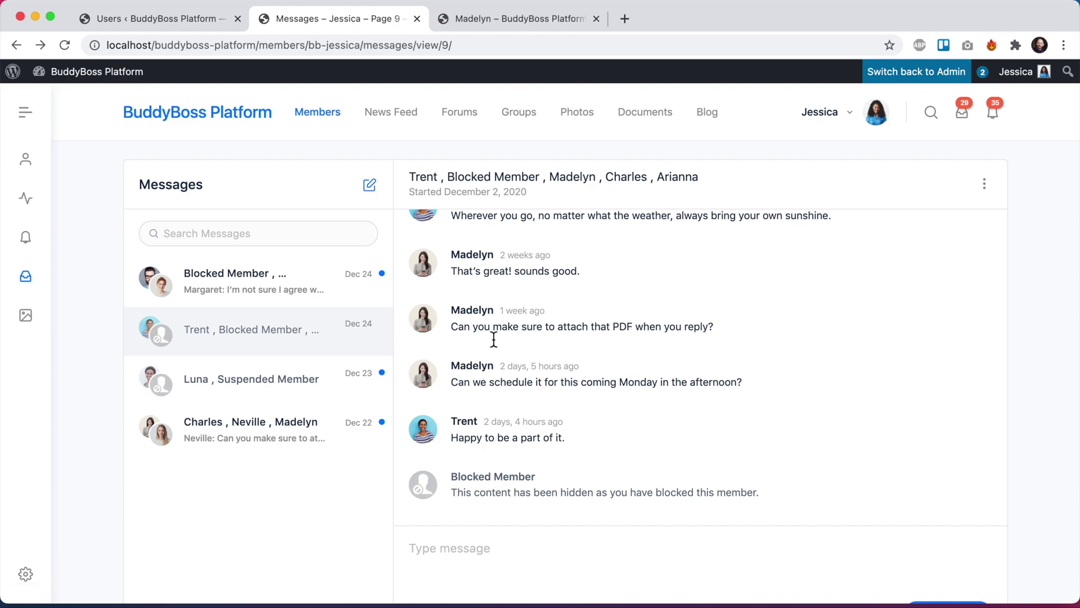
click(471, 18)
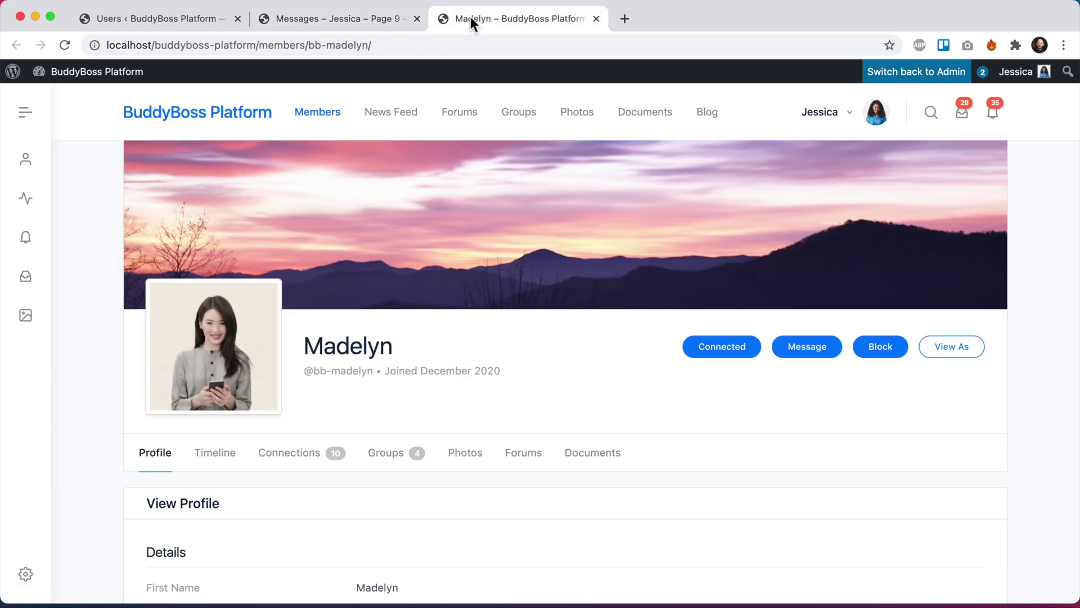
click(949, 354)
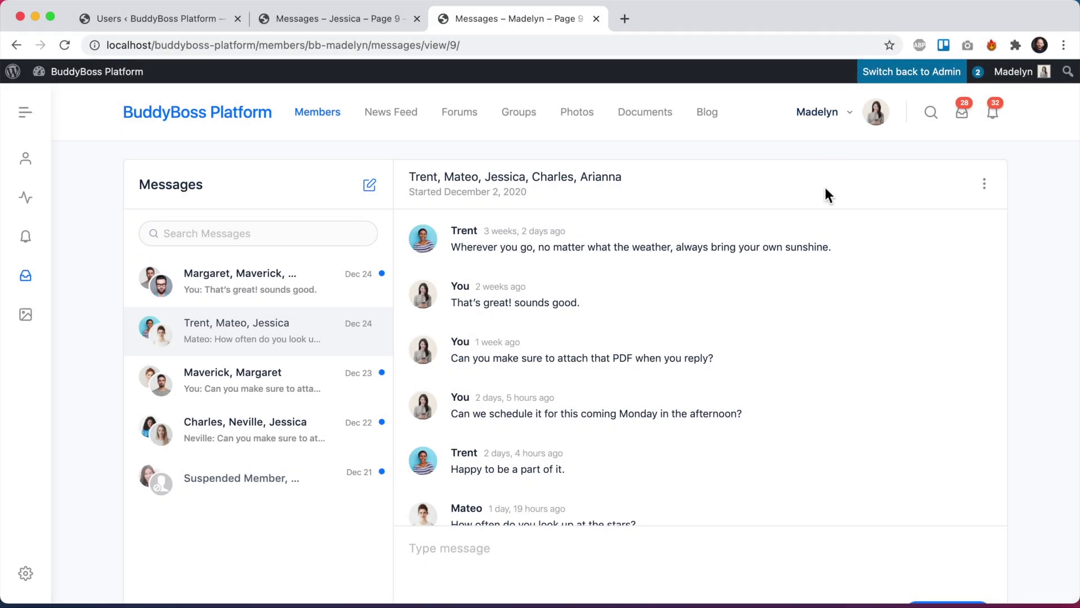
- Check the conversation still shows the blocked member's messages, then switch back to Admin
scroll(679, 302, down, 2)
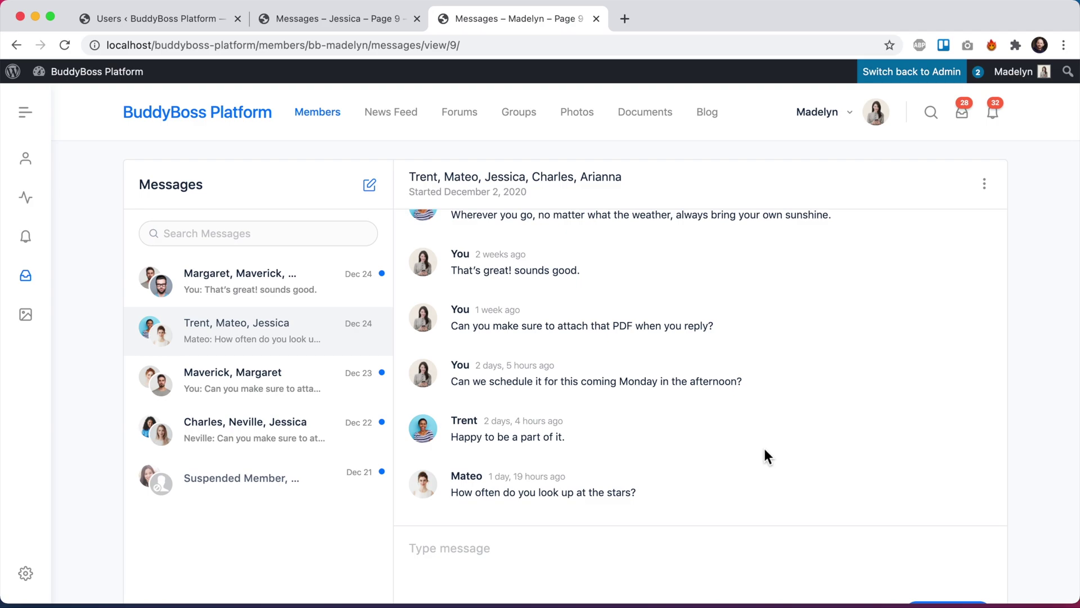
scroll(767, 453, up, 1)
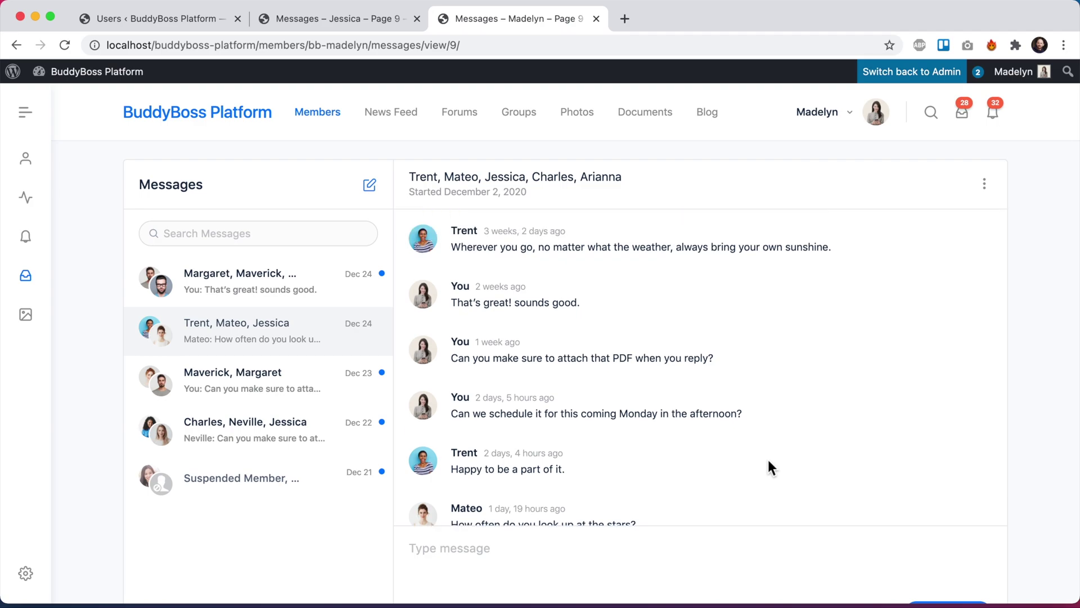
click(907, 82)
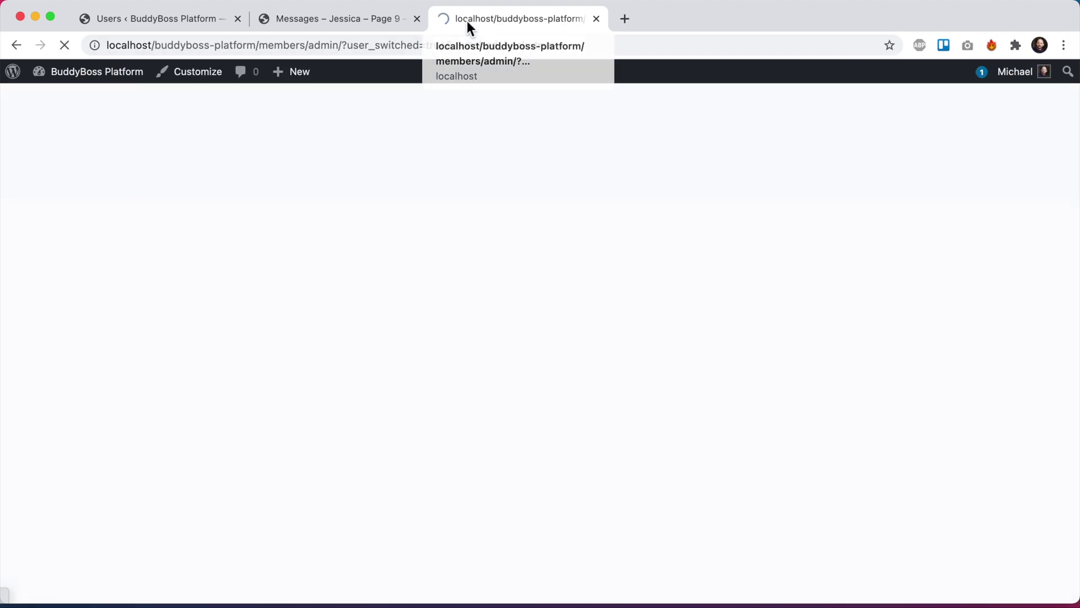
- Return to the admin and open BuddyBoss > Settings > Moderation
click(172, 17)
scroll(230, 124, up, 10)
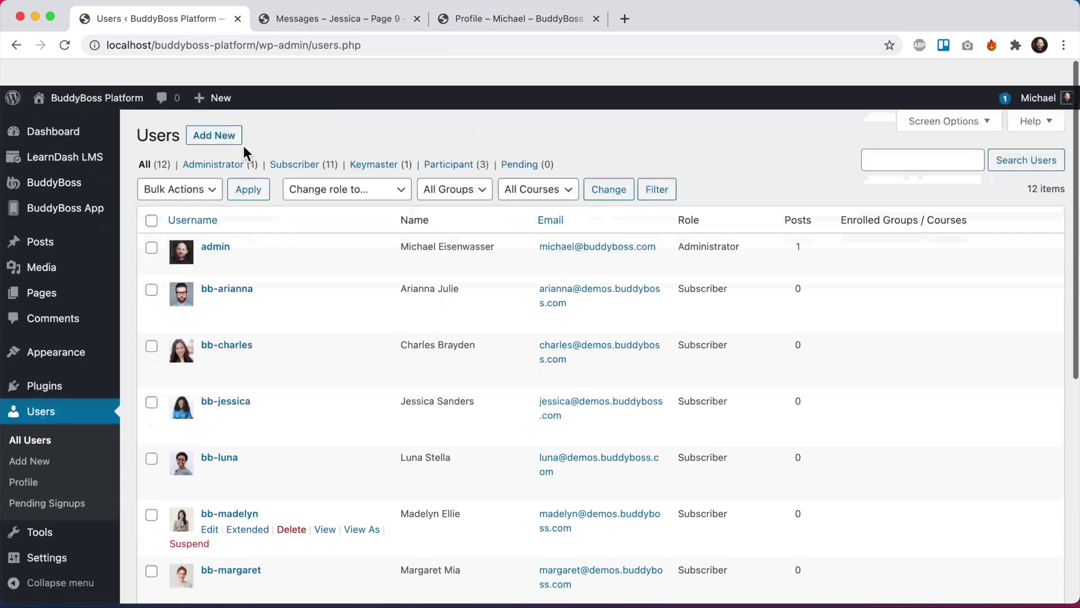
mouse_move(107, 156)
click(168, 203)
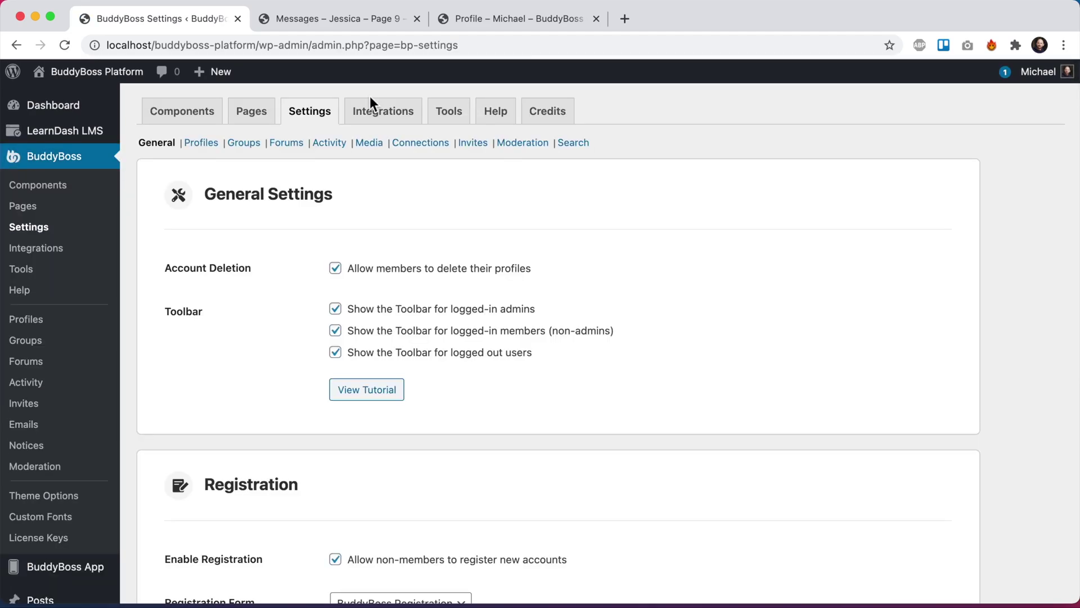
click(521, 143)
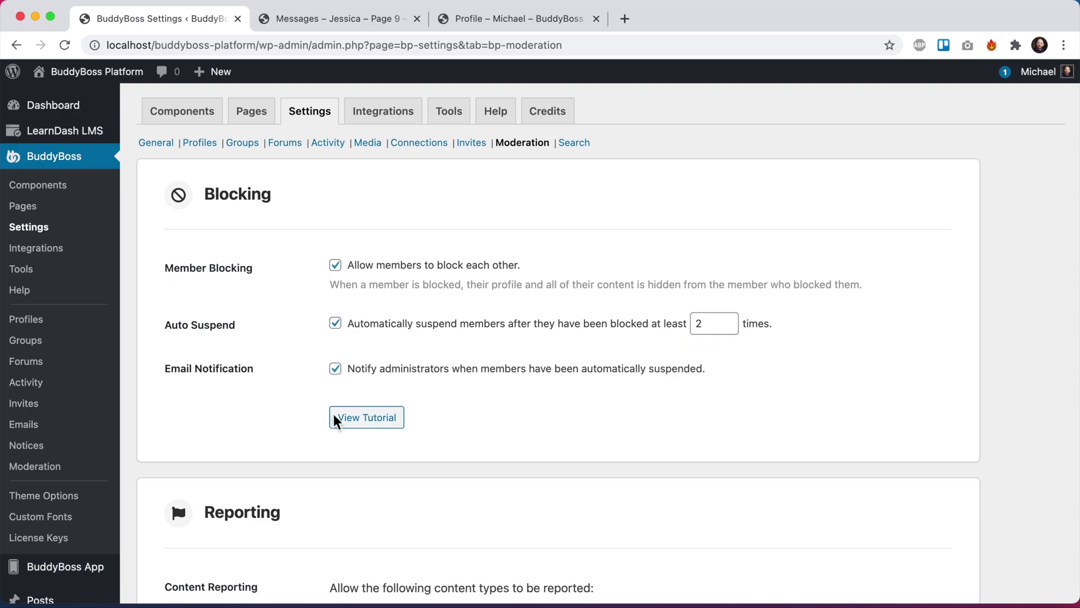
- Search BuddyBoss Emails for 'suspend' and open the auto-suspension template for editing
click(25, 426)
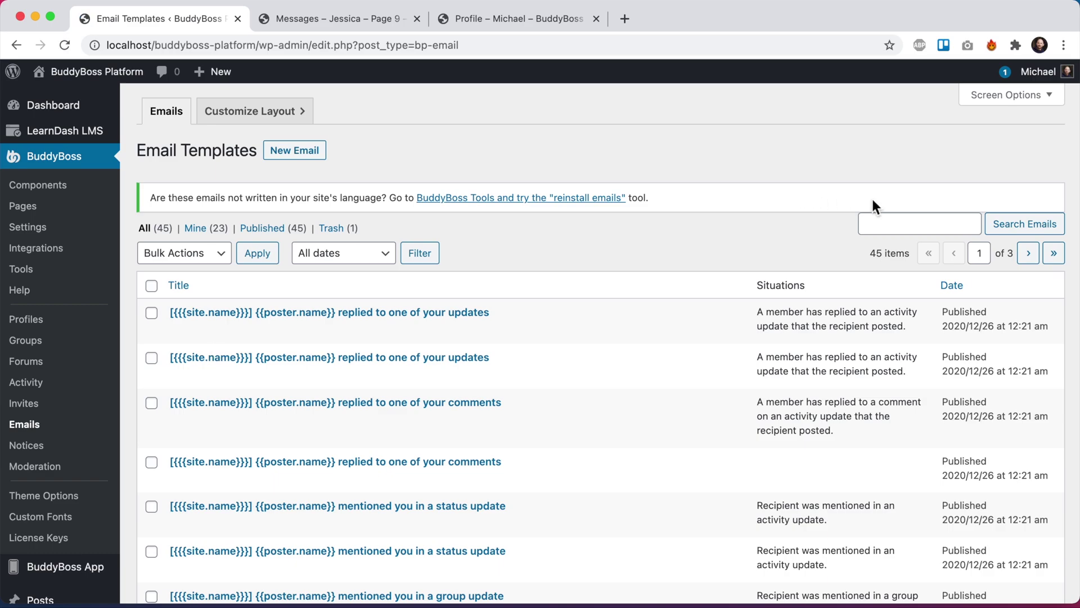
click(900, 224)
text(suspen)
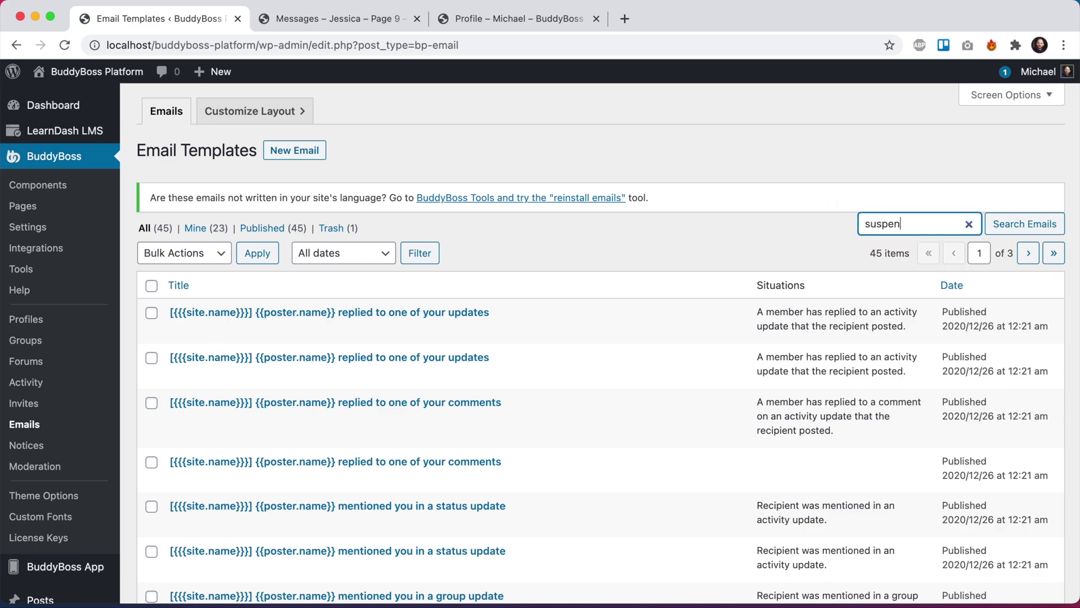
text(d)
key(Return)
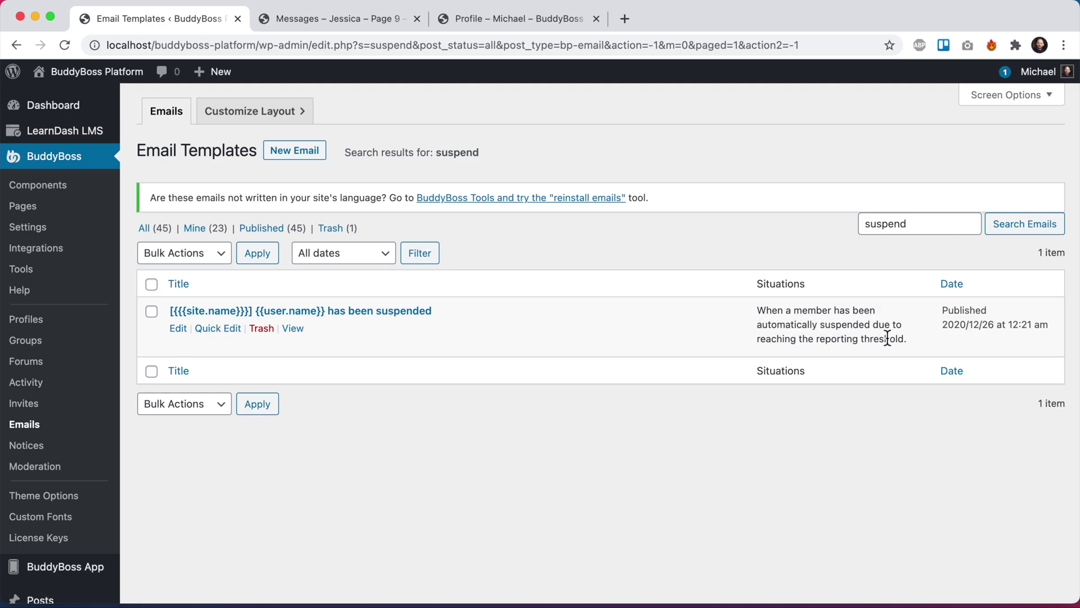
click(178, 329)
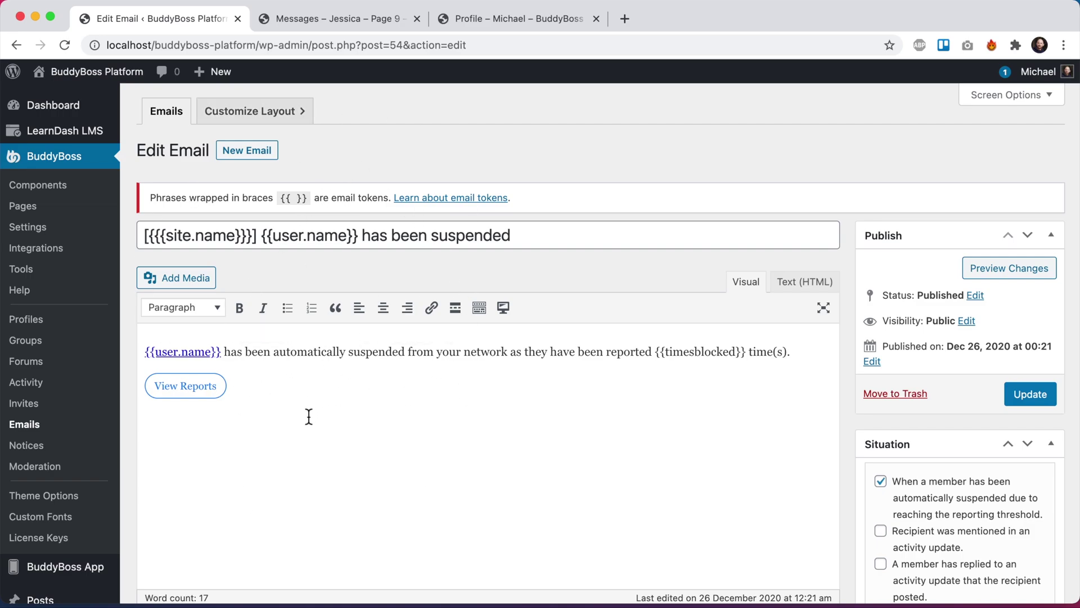
click(53, 187)
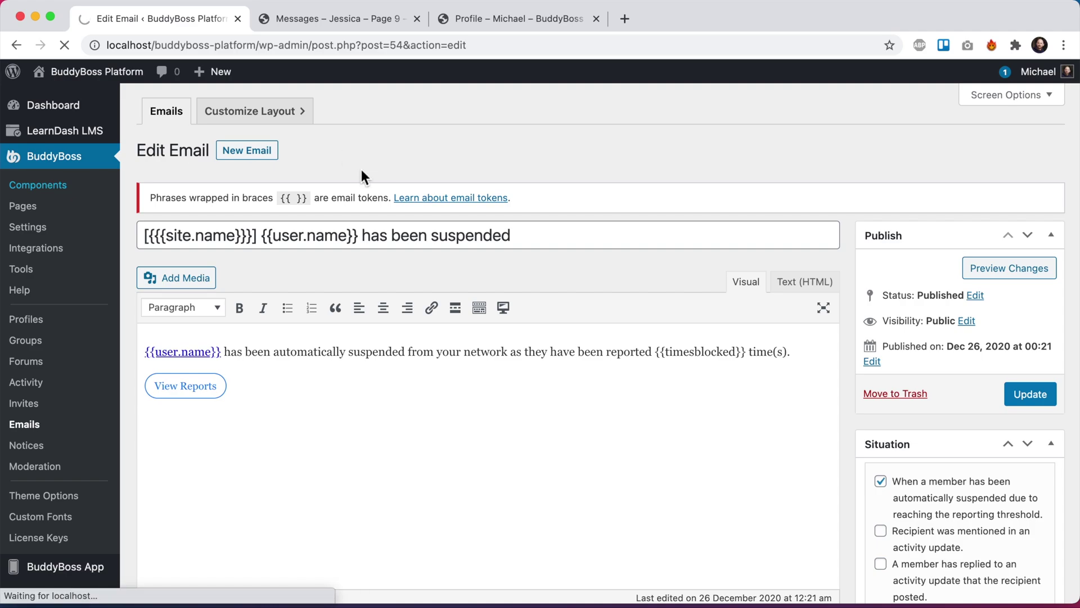
- Deactivate the Moderation component with 'Yes I understand, Deactivate' and see All Members at 12
scroll(313, 372, down, 10)
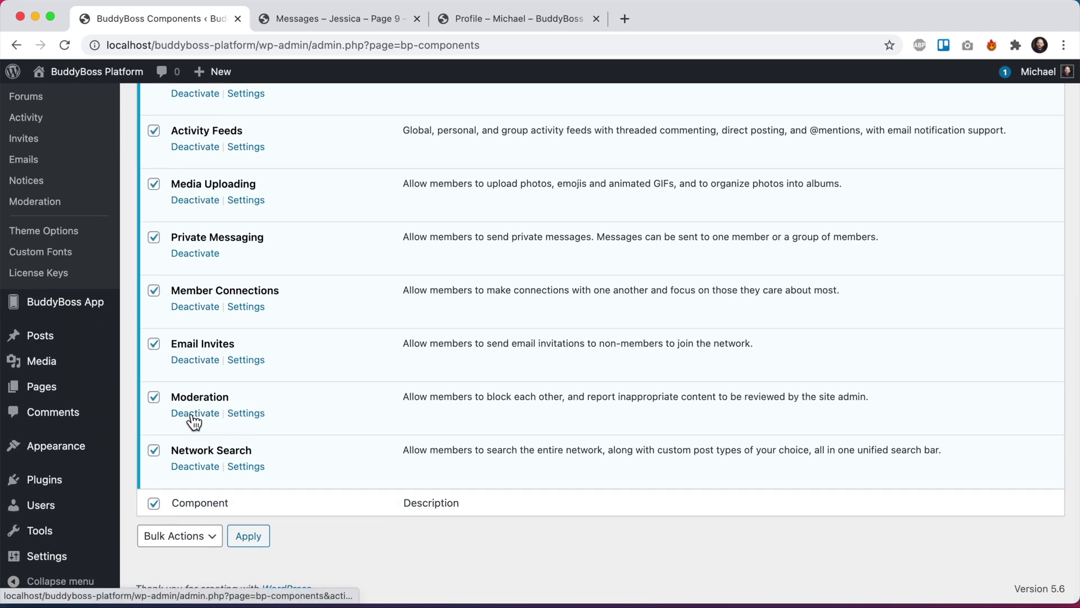
click(193, 415)
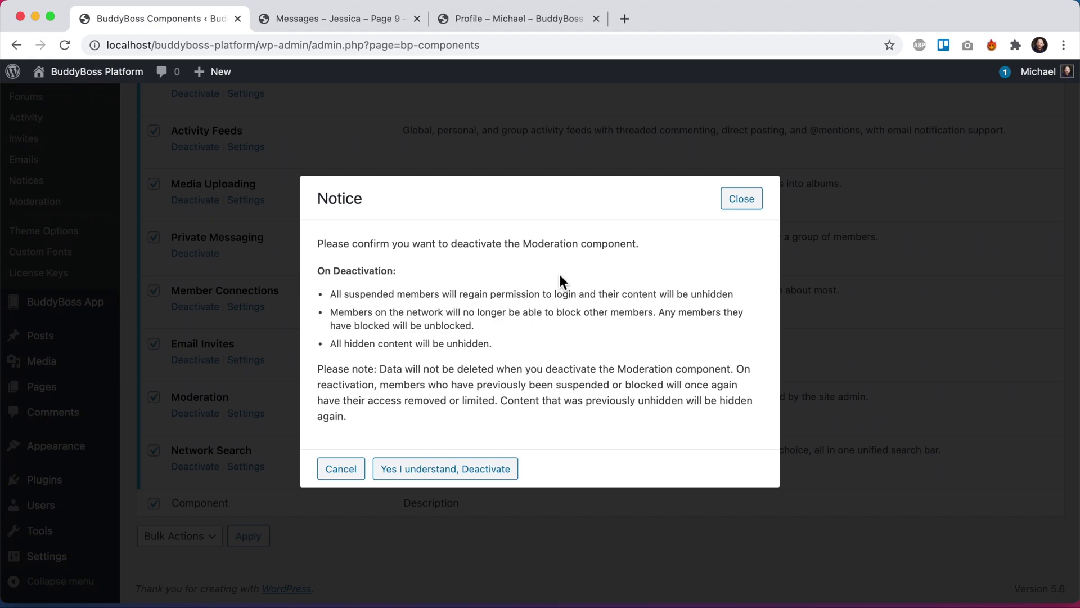
click(421, 464)
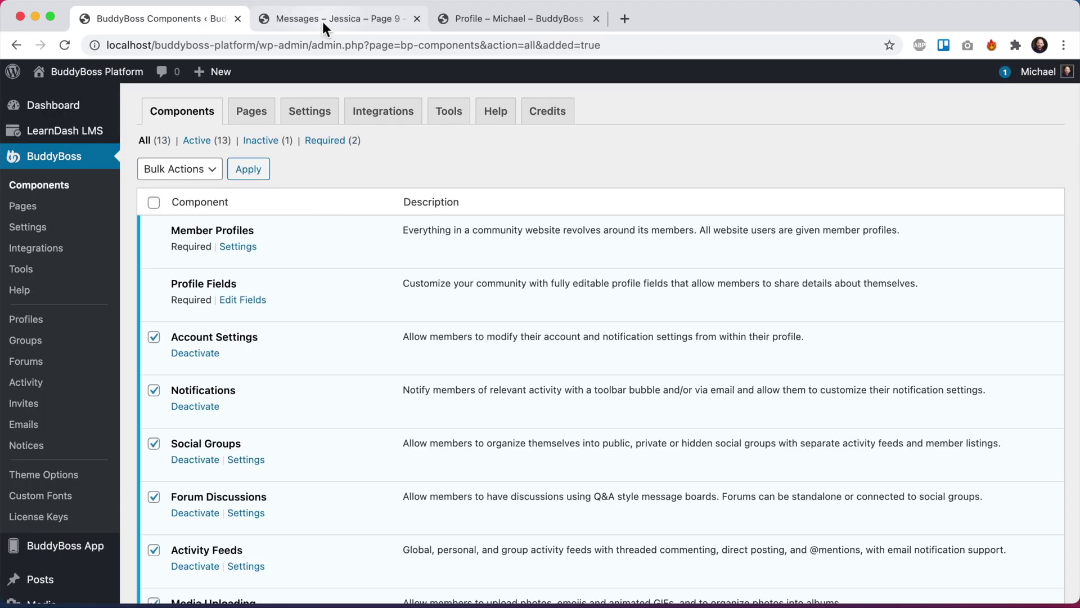
click(322, 21)
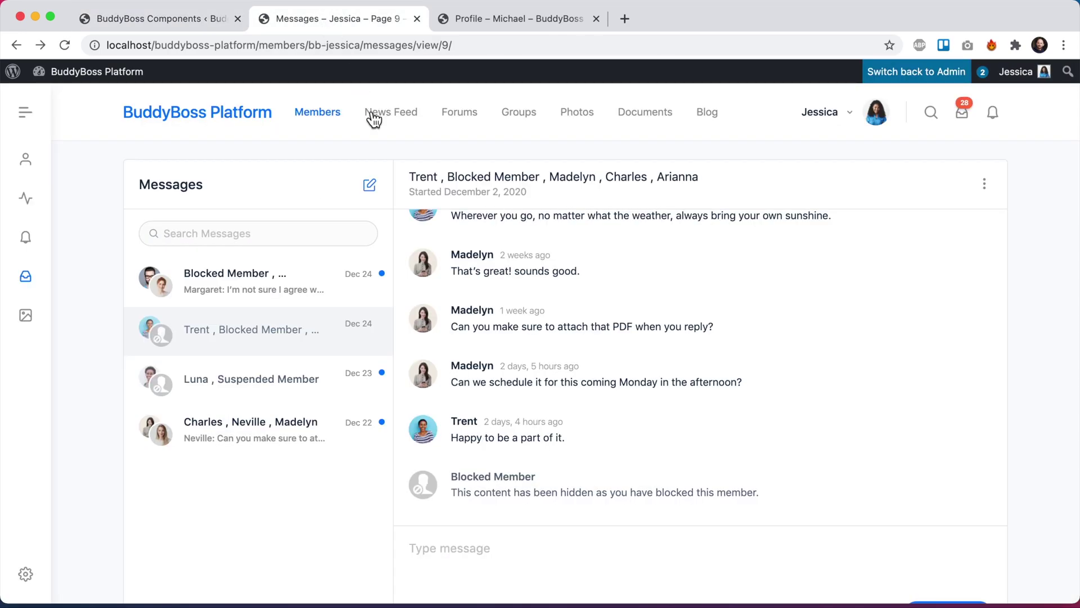
click(333, 116)
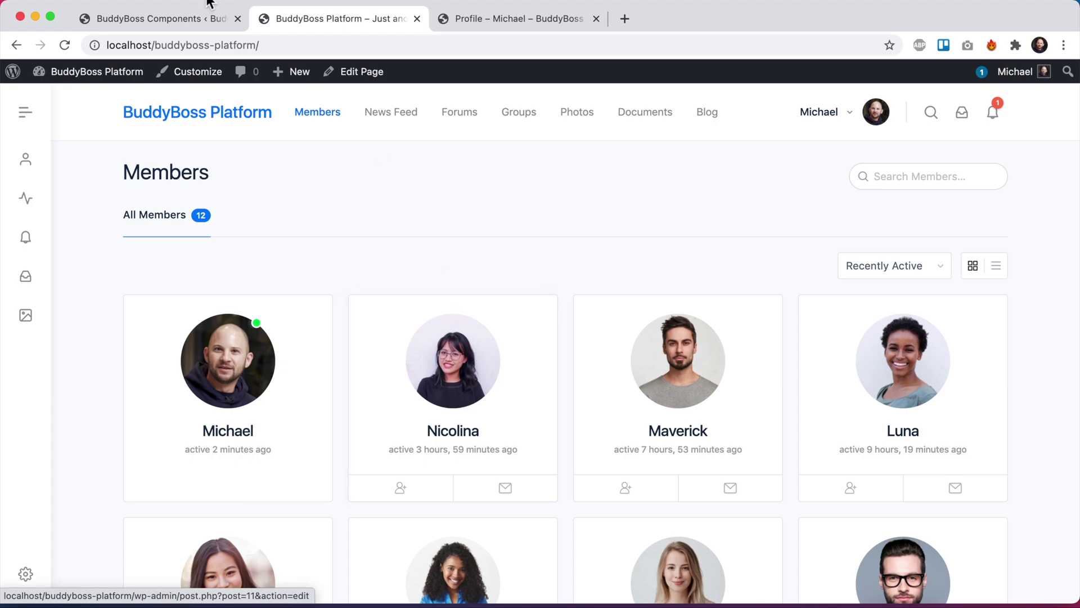
- Activate the Moderation component again and see the members directory drop back to 11
click(188, 18)
scroll(350, 414, down, 8)
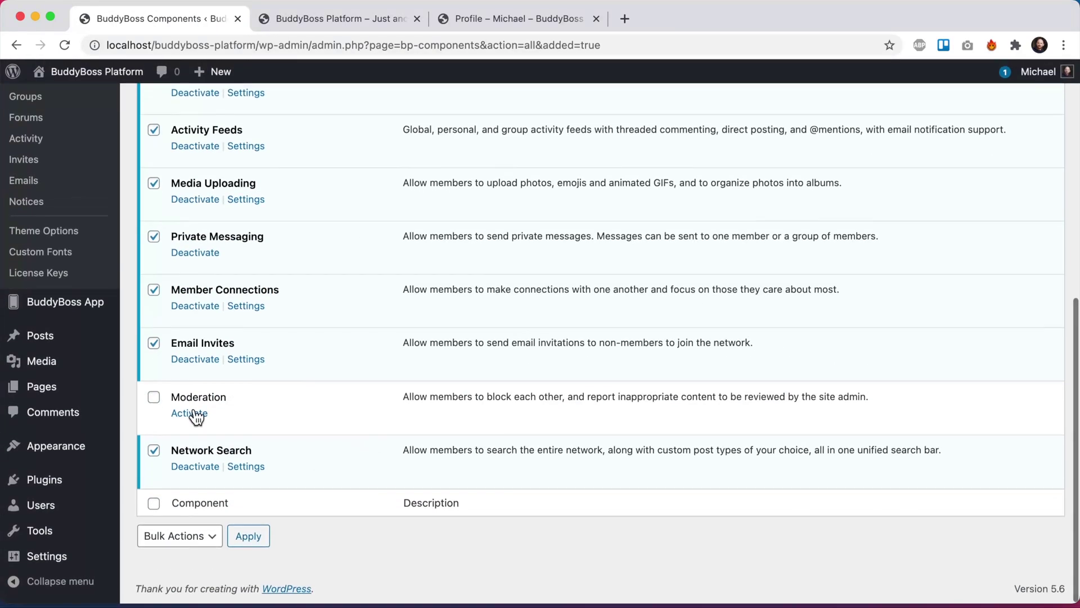
click(190, 414)
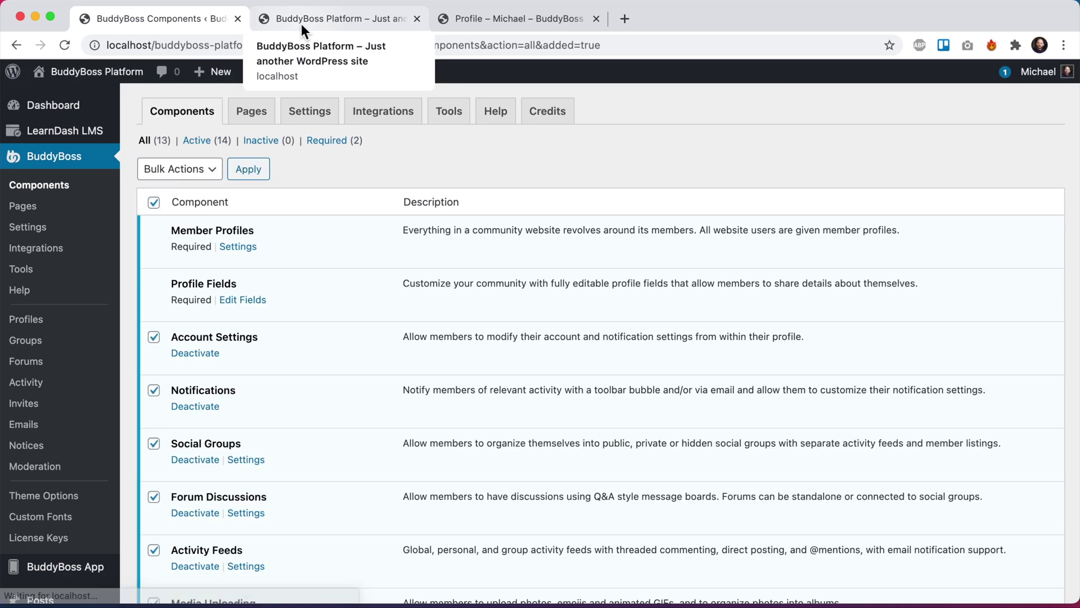
click(302, 24)
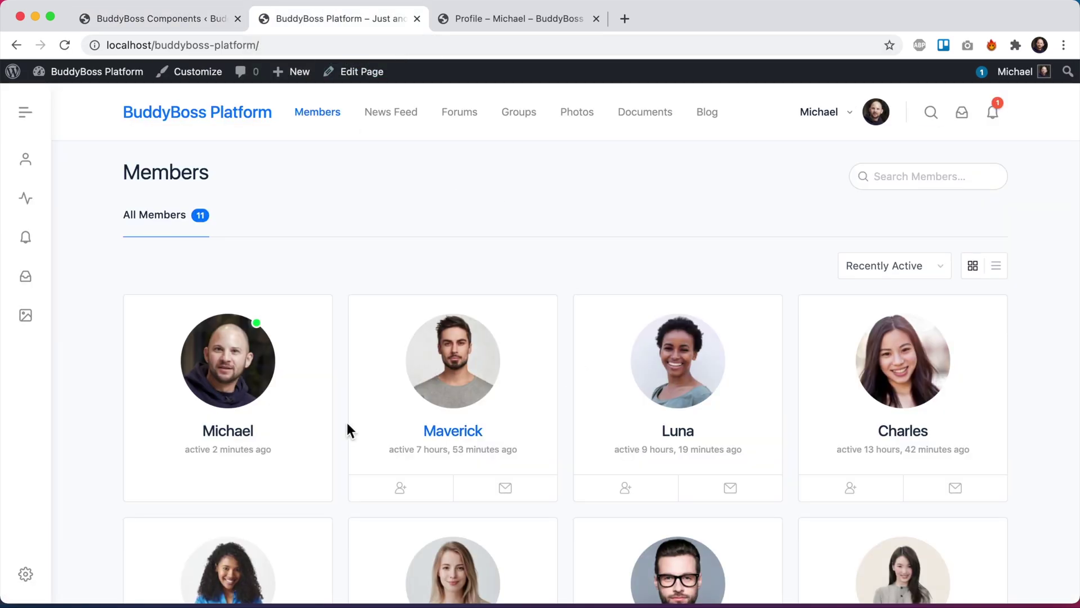
click(164, 18)
scroll(310, 505, down, 1)
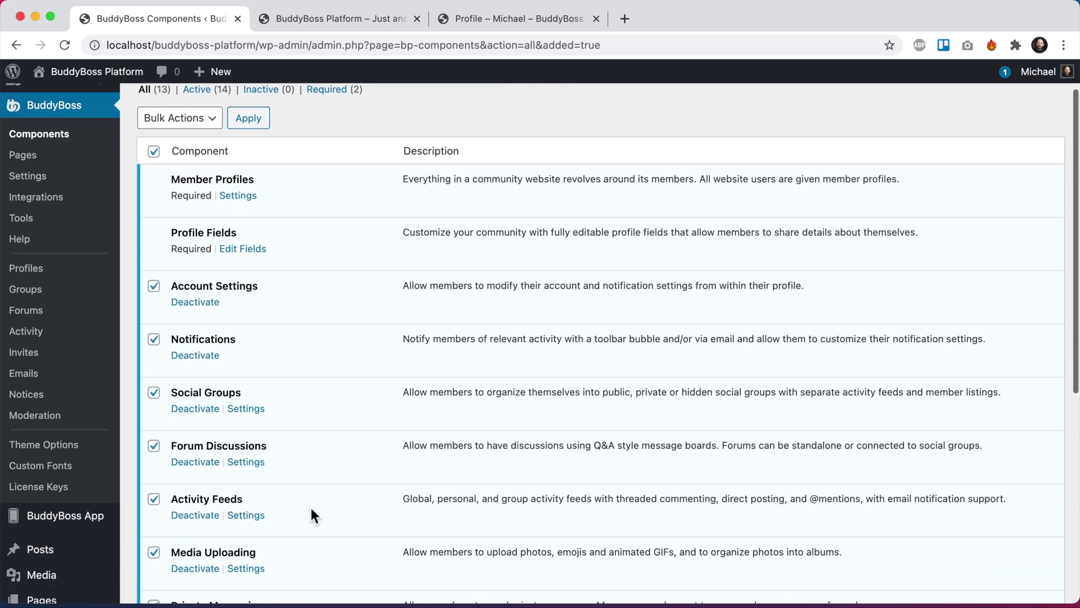
scroll(309, 504, down, 4)
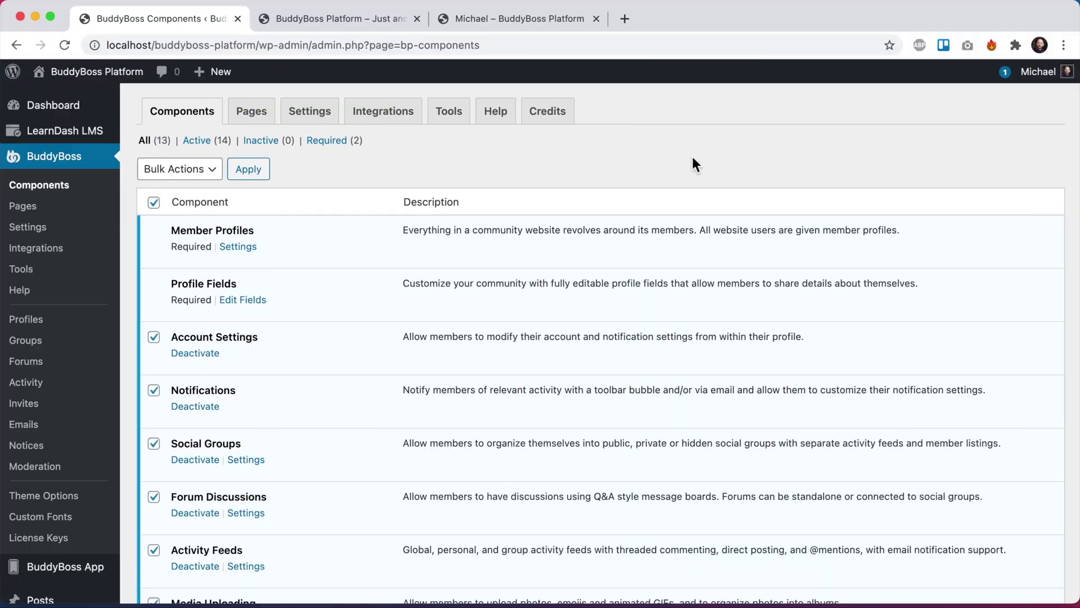